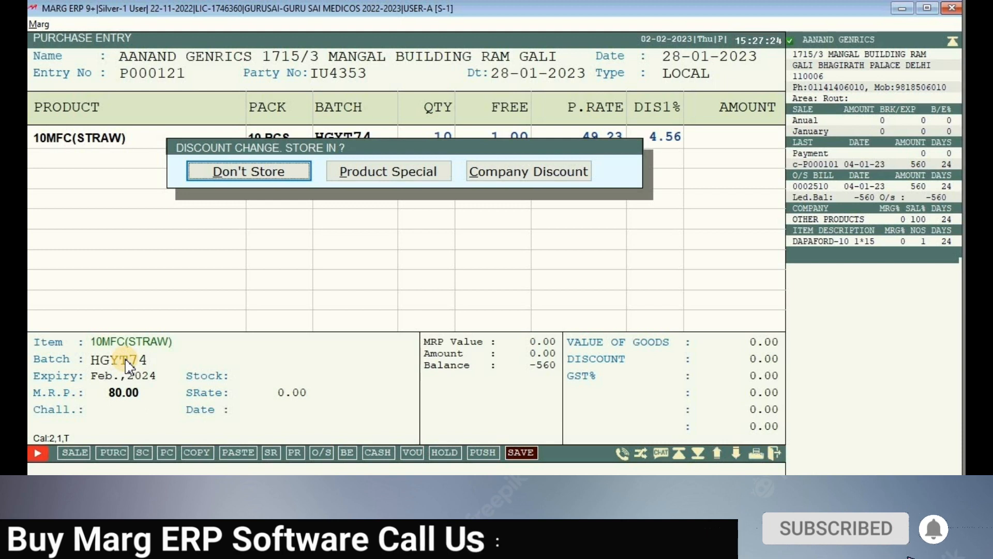
Choose not to store the changed discount for the 10MFC(STRAW) line
{"action": "key", "text": "Left"}
{"action": "key", "text": "Right"}
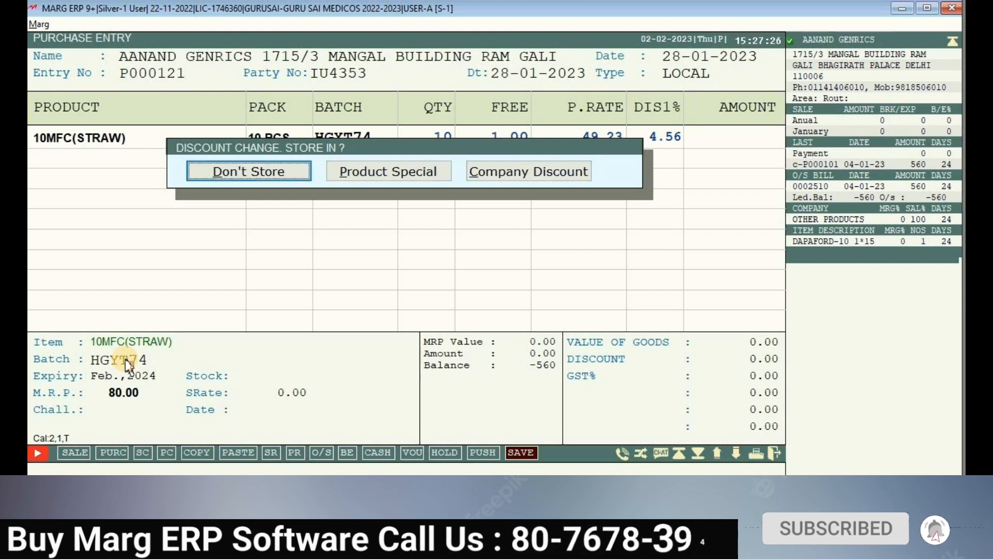
{"action": "key", "text": "Right"}
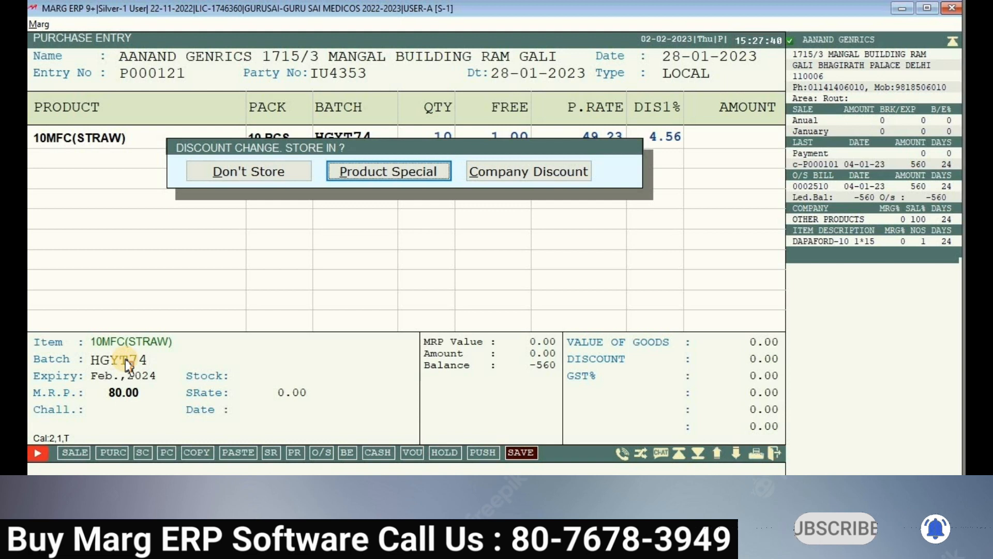
{"action": "key", "text": "Right"}
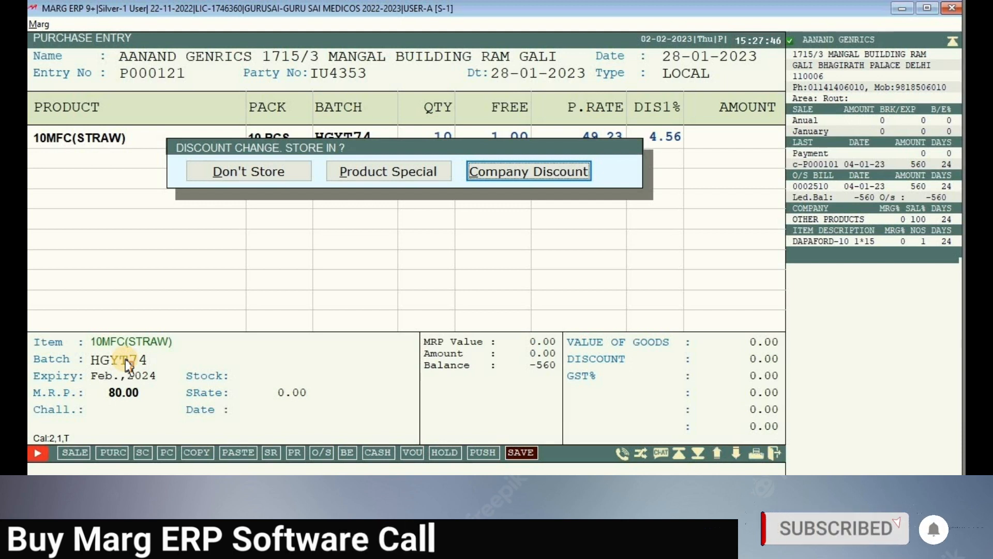
{"action": "key", "text": "Left"}
{"action": "key", "text": "Left"}
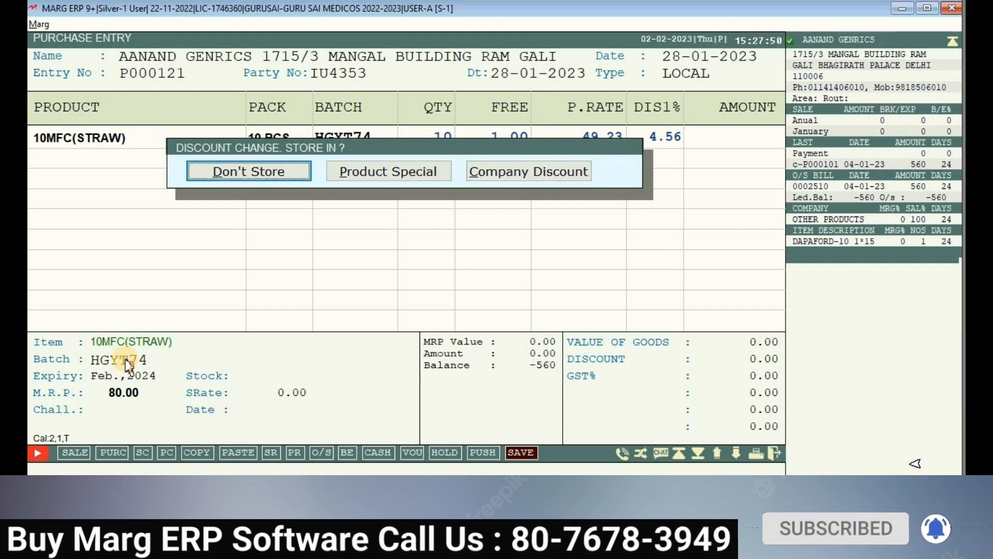
{"action": "key", "text": "Right"}
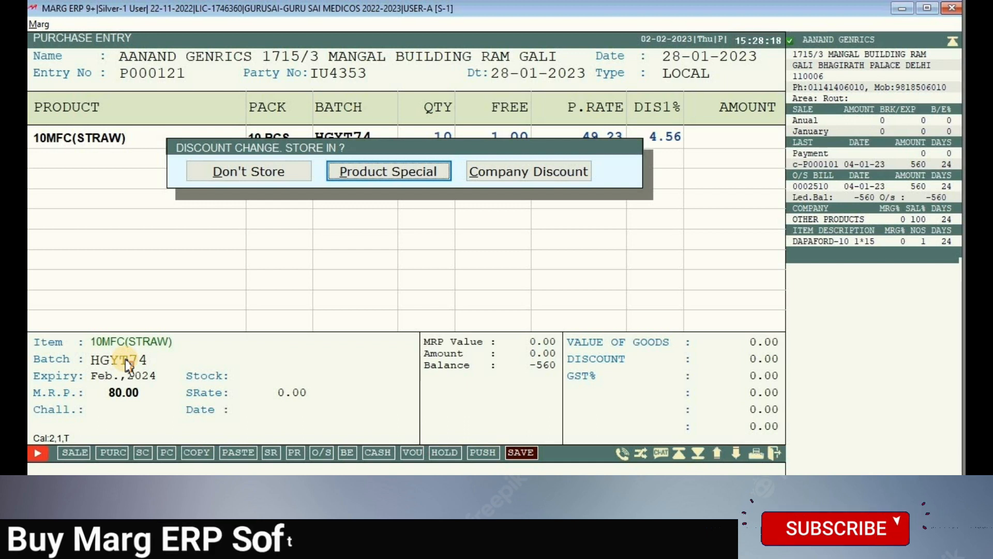
{"action": "key", "text": "Left"}
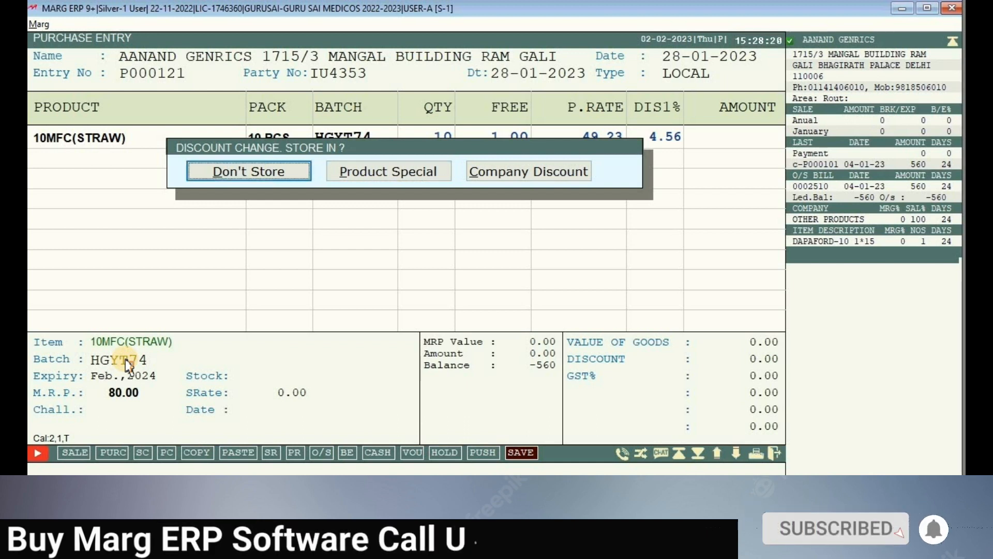
{"action": "key", "text": "Return"}
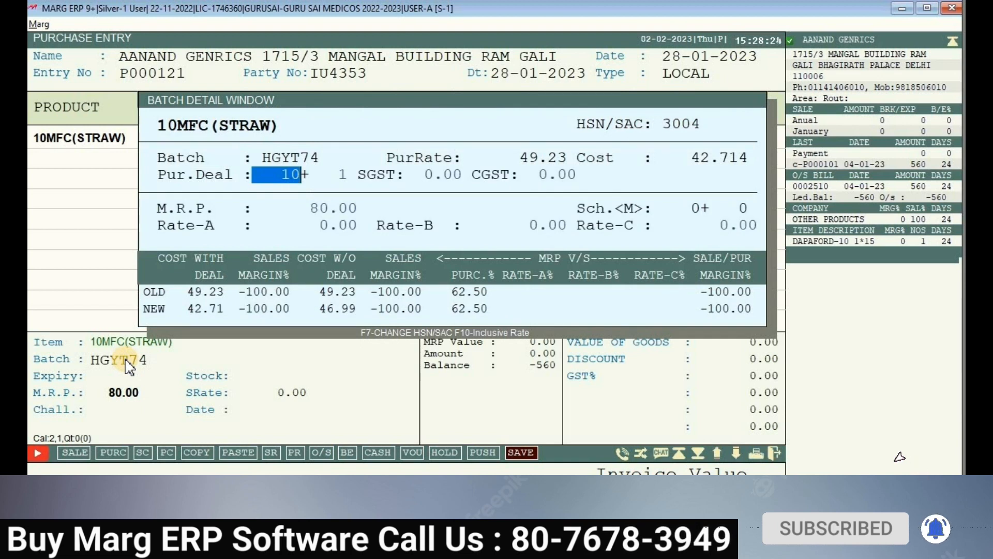
Keep the 10+1 purchase deal for 10MFC(STRAW) and set its M.R.P. to 82 in the batch details
{"action": "key", "text": "Return"}
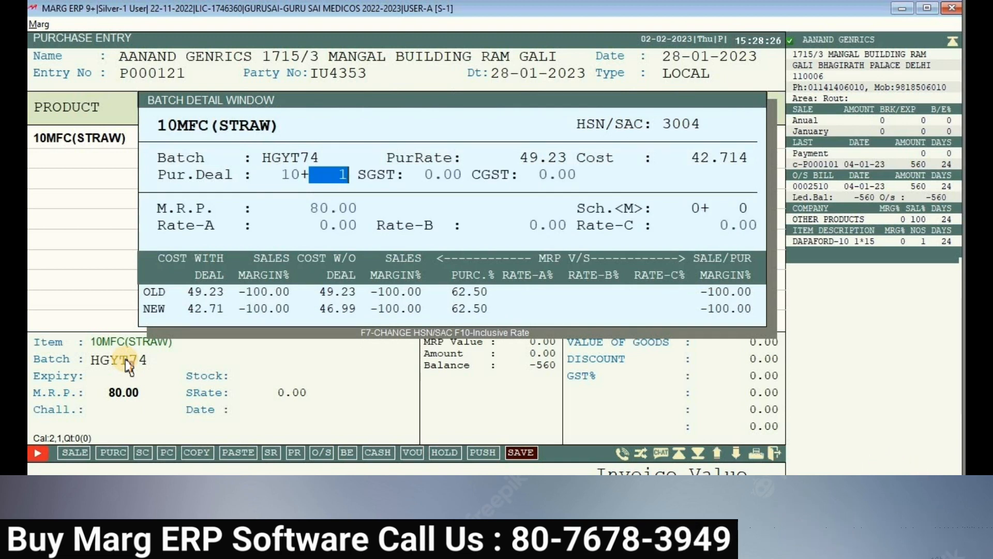
{"action": "key", "text": "Return"}
{"action": "key", "text": "Return"}
{"action": "key", "text": "Return"}
{"action": "type", "text": "82"}
{"action": "key", "text": "Return"}
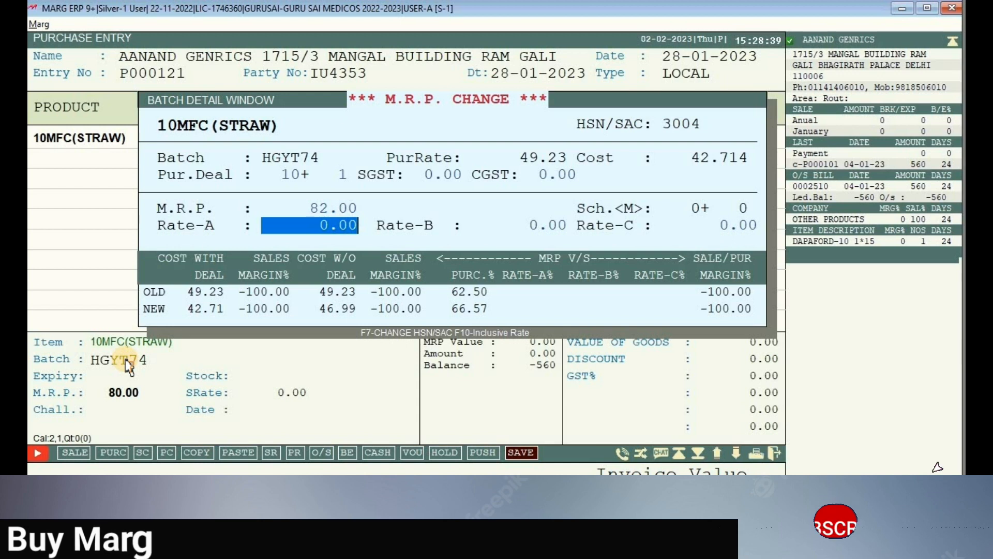
Set the purchase SGST and CGST of 10MFC(STRAW) to 6% each
{"action": "key", "text": "Up"}
{"action": "key", "text": "Up"}
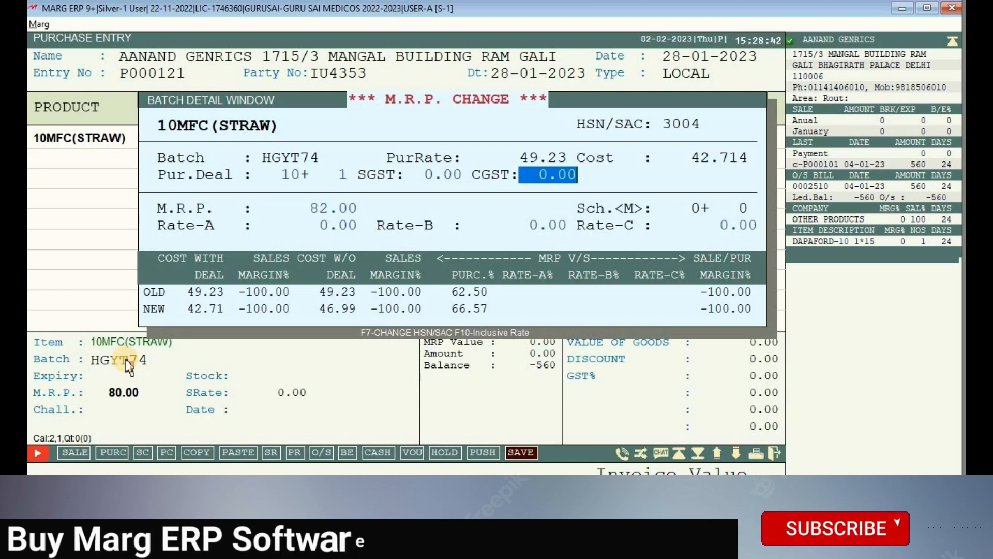
{"action": "key", "text": "Up"}
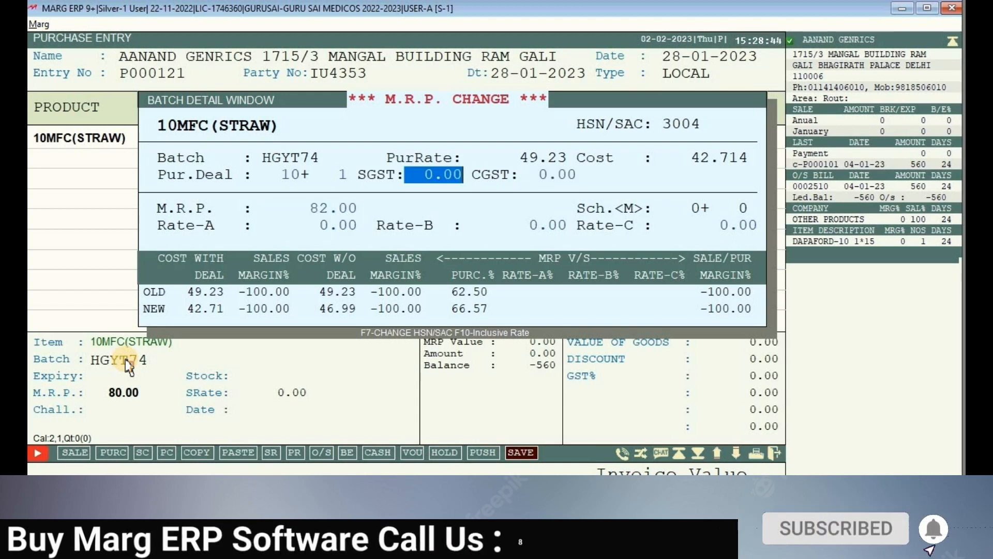
{"action": "type", "text": "6 ."}
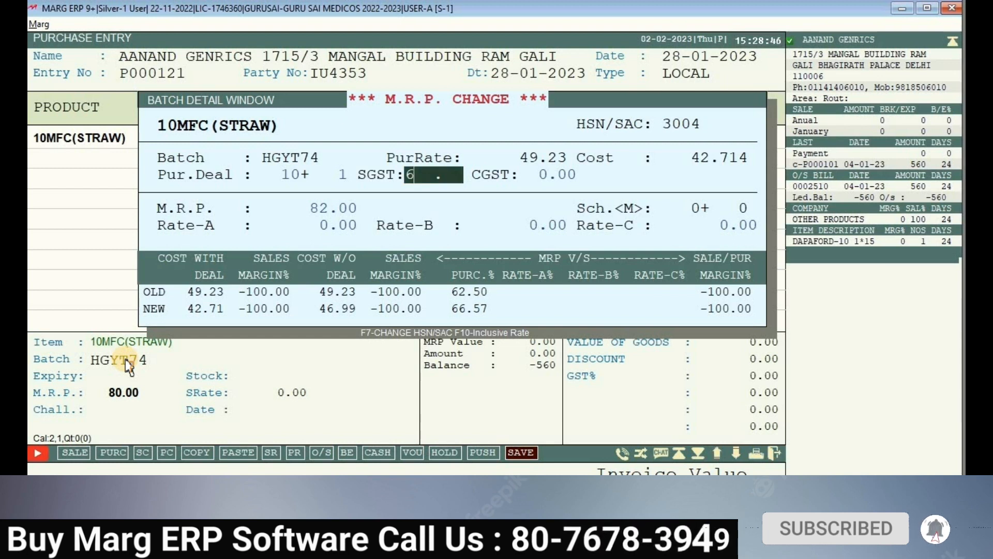
{"action": "key", "text": "Return"}
{"action": "key", "text": "Return"}
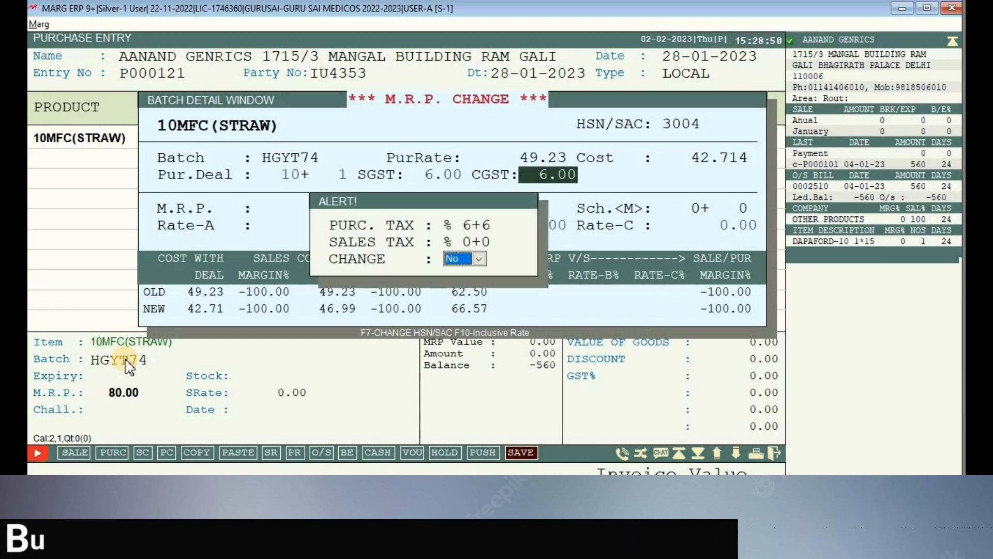
Agree to change the sales tax as well, with 6% SGST, 6% CGST and 12% IGST
{"action": "key", "text": "y"}
{"action": "key", "text": "Return"}
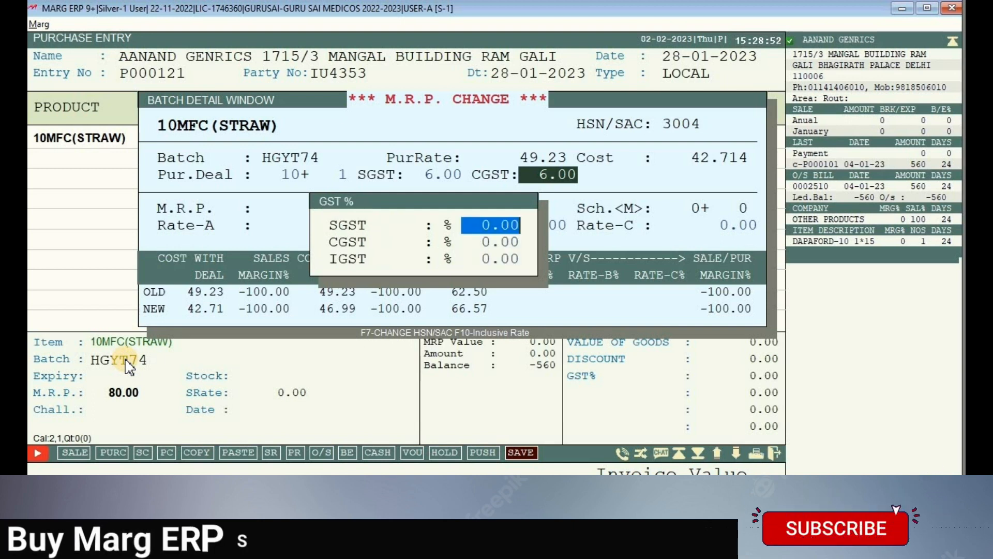
{"action": "type", "text": "6 ."}
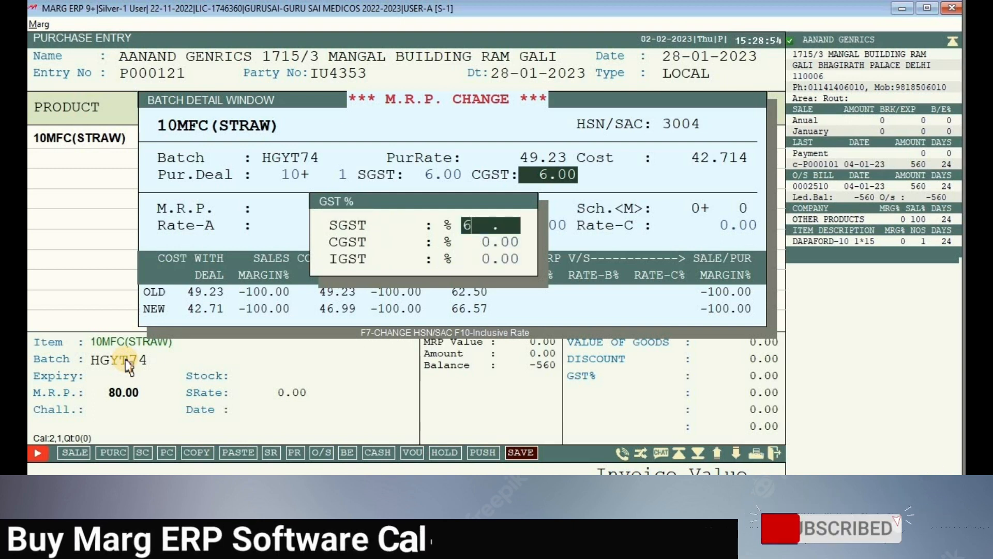
{"action": "key", "text": "Return"}
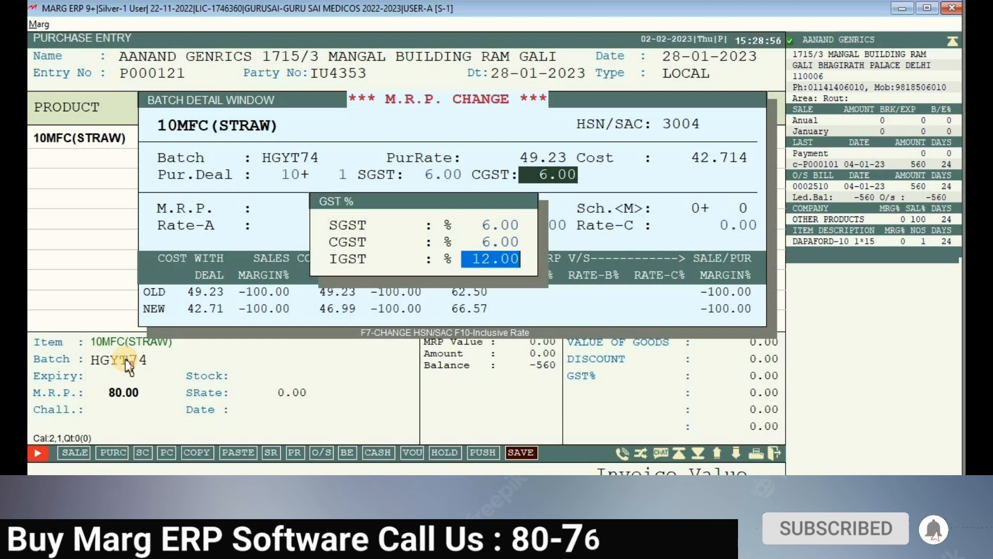
{"action": "key", "text": "Return"}
Assign the HSN/SAC entry 3004 with code 30042039 and 6+6+12 tax to the item
{"action": "key", "text": "Down"}
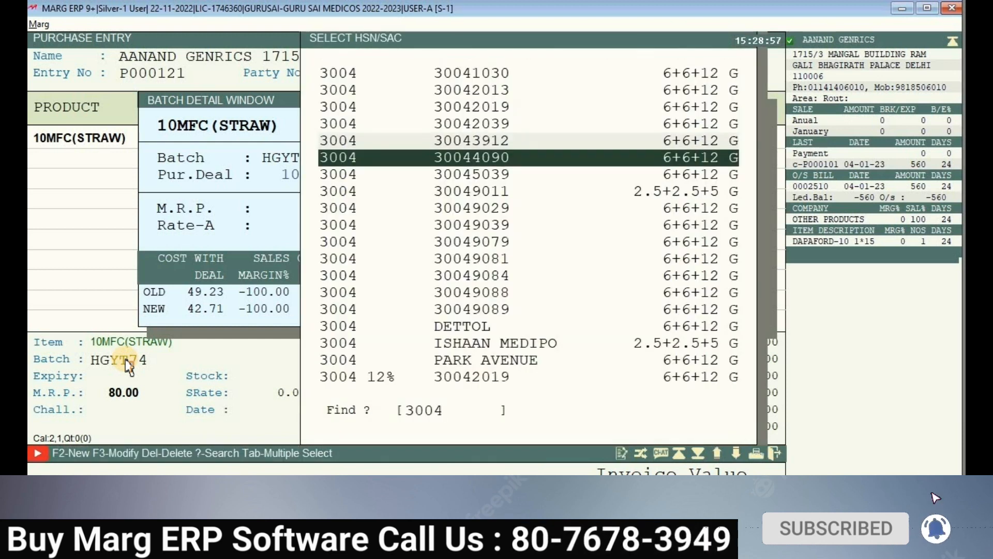
{"action": "key", "text": "Down"}
{"action": "key", "text": "Down"}
{"action": "key", "text": "Down"}
{"action": "key", "text": "Down"}
{"action": "key", "text": "Down"}
{"action": "key", "text": "Down"}
{"action": "key", "text": "Up"}
{"action": "key", "text": "Up"}
{"action": "key", "text": "Up"}
{"action": "key", "text": "Up"}
{"action": "key", "text": "Up"}
{"action": "key", "text": "Up"}
{"action": "key", "text": "Up"}
{"action": "key", "text": "Up"}
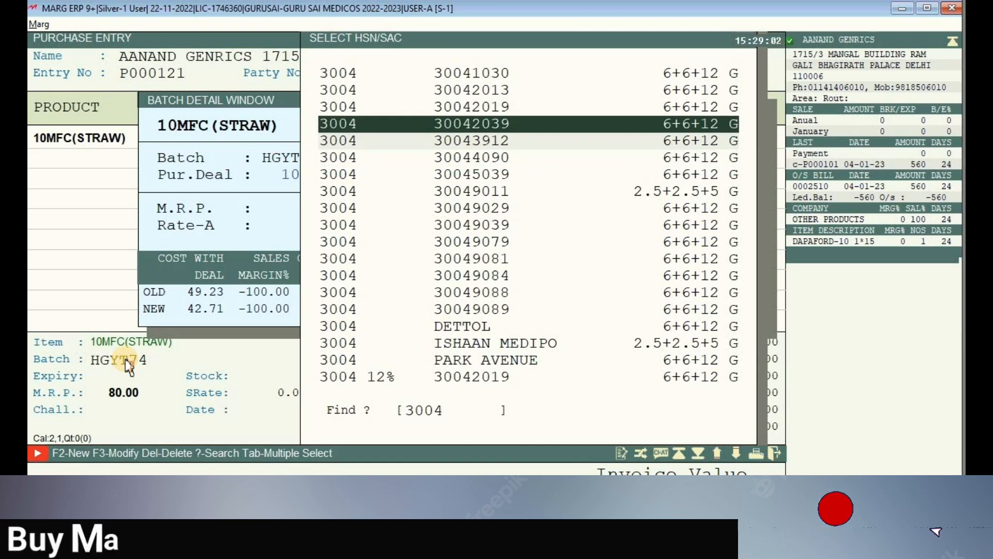
{"action": "key", "text": "Return"}
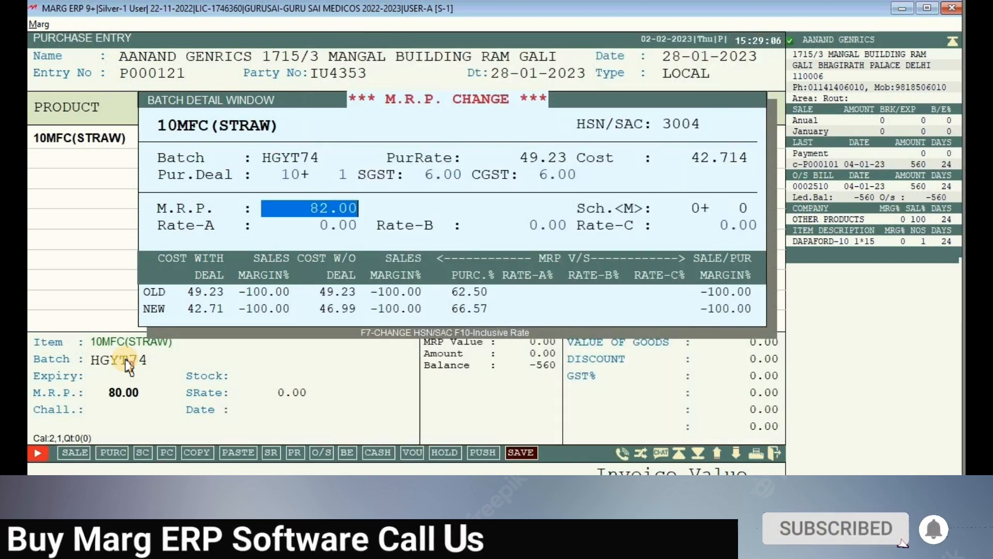
Set Rate-A to 75 for 10MFC(STRAW), leave Rate-B and Rate-C at zero, and complete the line
{"action": "key", "text": "Return"}
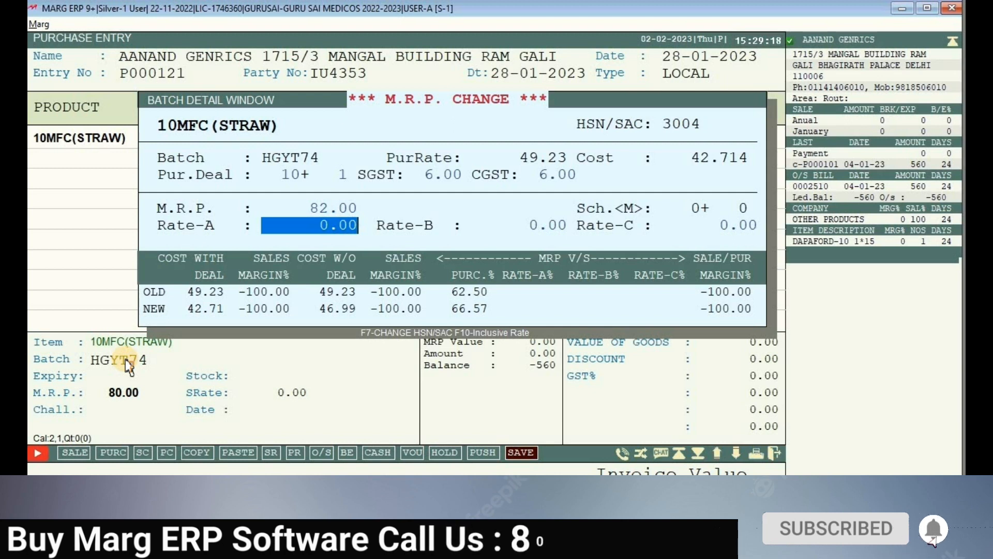
{"action": "type", "text": "75"}
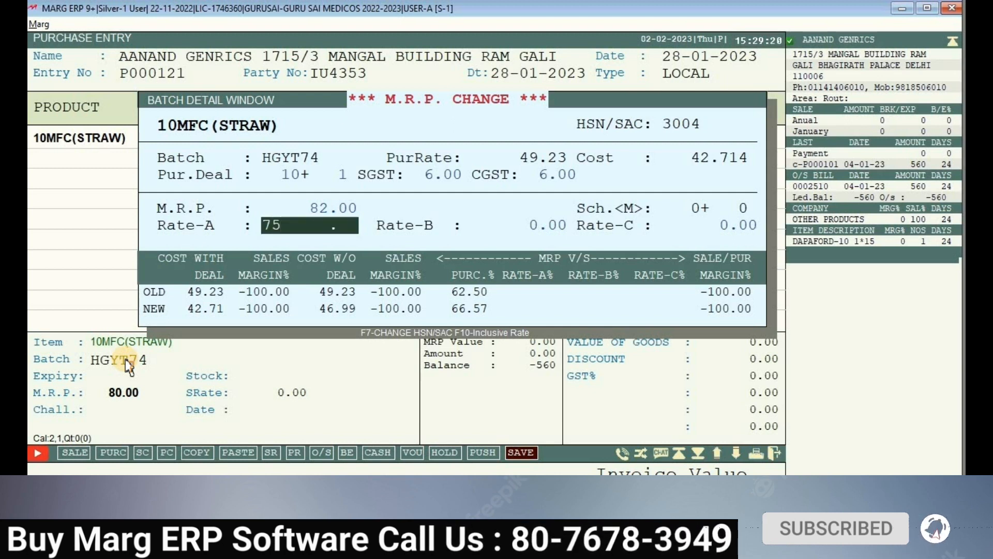
{"action": "key", "text": "Return"}
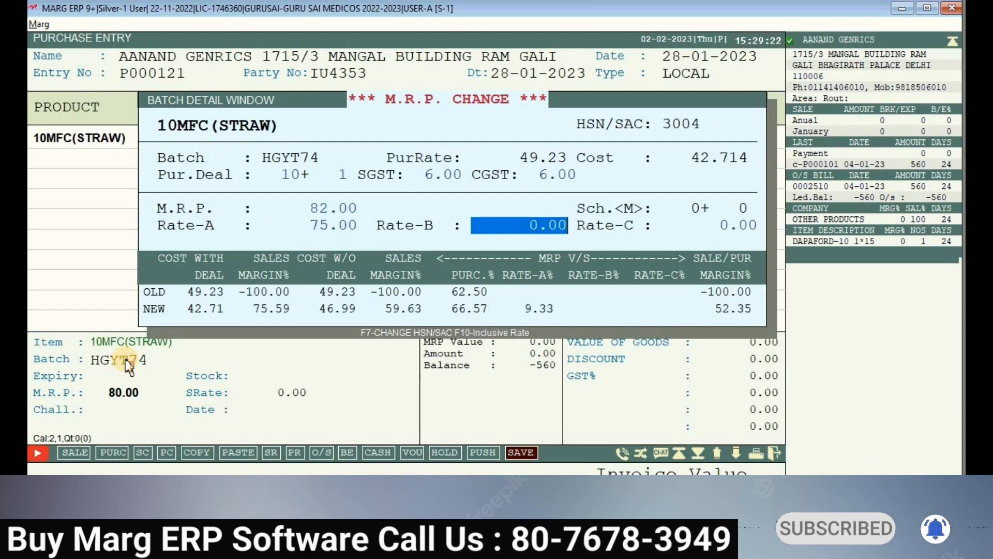
{"action": "key", "text": "Return"}
{"action": "key", "text": "Return"}
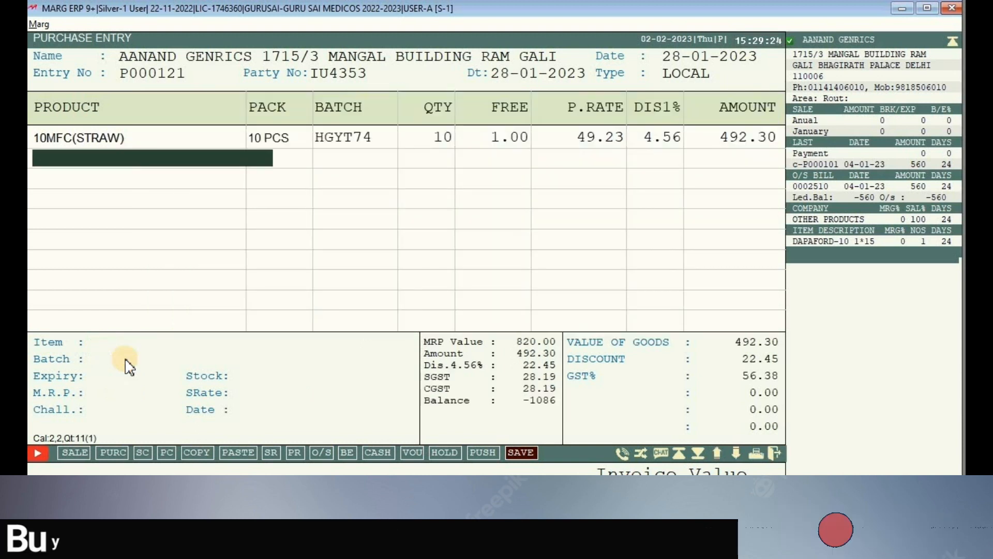
Add 10MFC(STRAW+VAN) as the second product with batch UYTUY and expiry February 2024
{"action": "key", "text": "Return"}
{"action": "key", "text": "Down"}
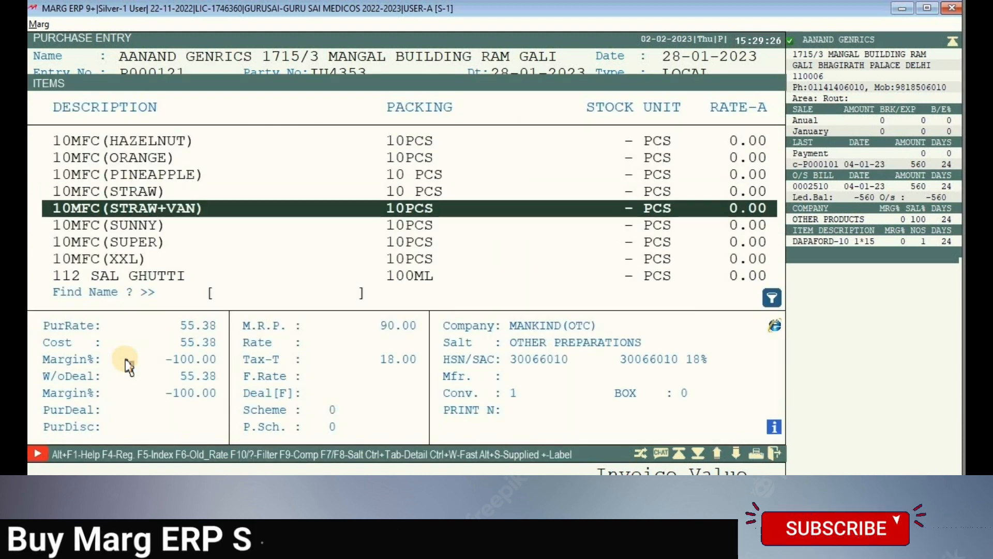
{"action": "key", "text": "Return"}
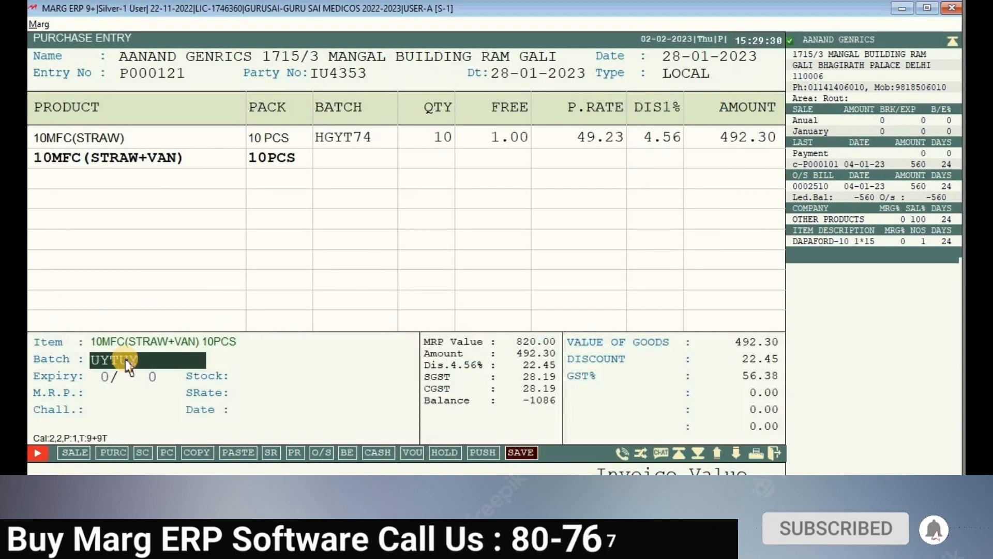
{"action": "key", "text": "Return"}
{"action": "type", "text": "224"}
{"action": "key", "text": "Return"}
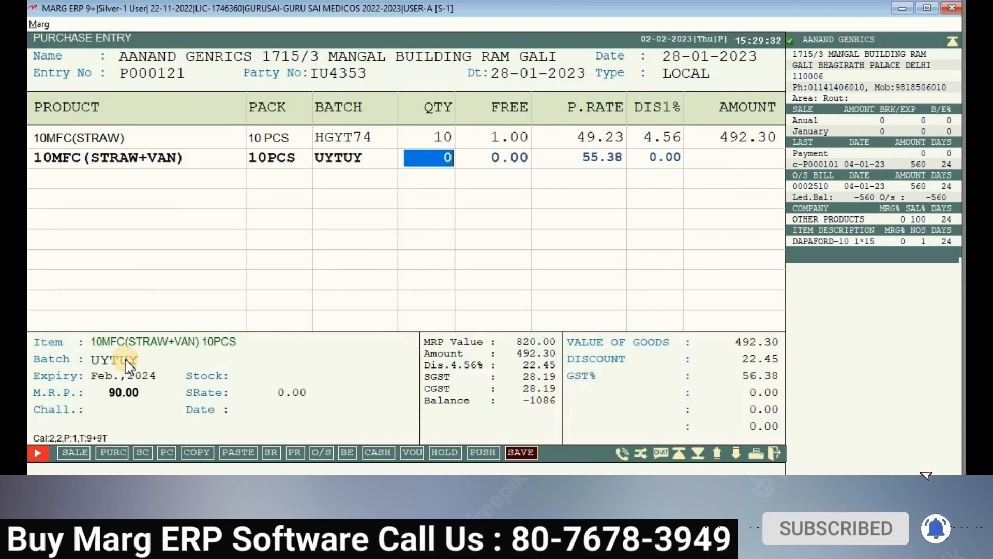
Enter a quantity of 50 for 10MFC(STRAW+VAN), keeping zero free quantity, the 55.38 purchase rate and no discount
{"action": "type", "text": "50"}
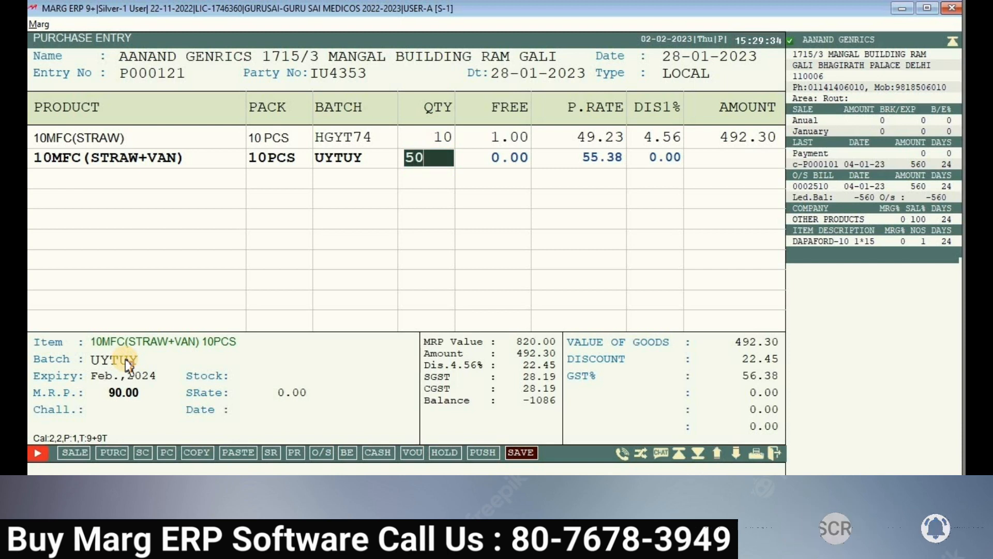
{"action": "key", "text": "Return"}
{"action": "key", "text": "Return"}
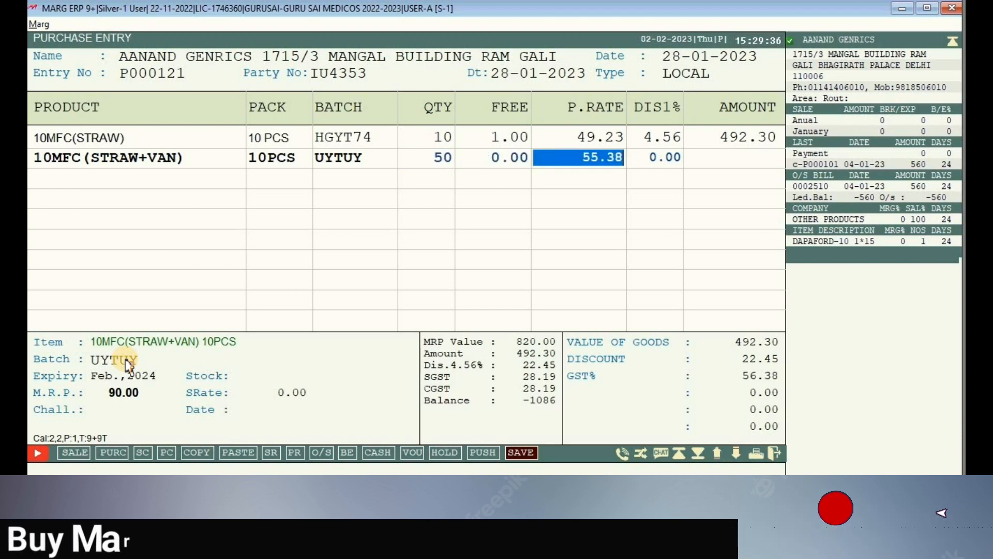
{"action": "key", "text": "Return"}
{"action": "key", "text": "Return"}
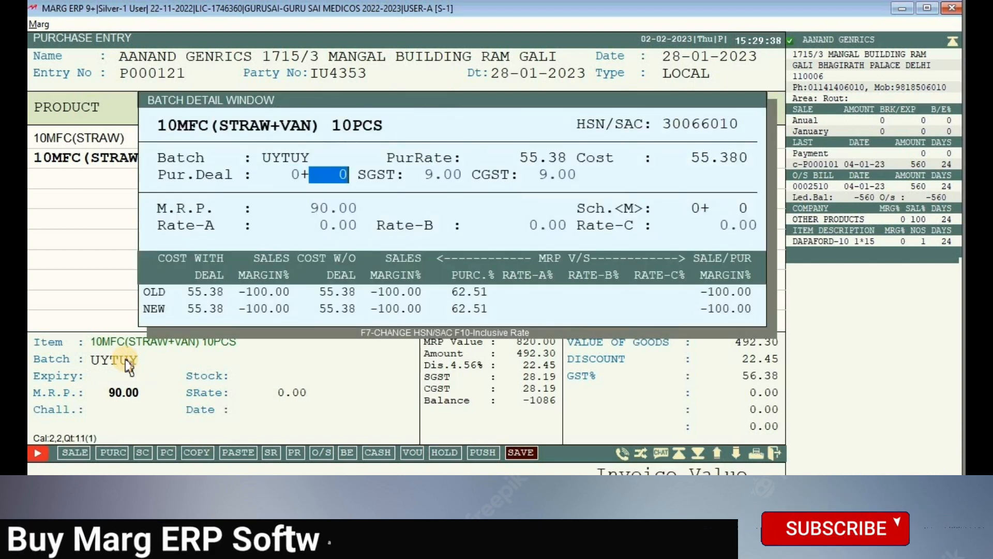
Accept the existing GST, M.R.P. and sale rates in the 10MFC(STRAW+VAN) batch details and complete the line
{"action": "key", "text": "Return"}
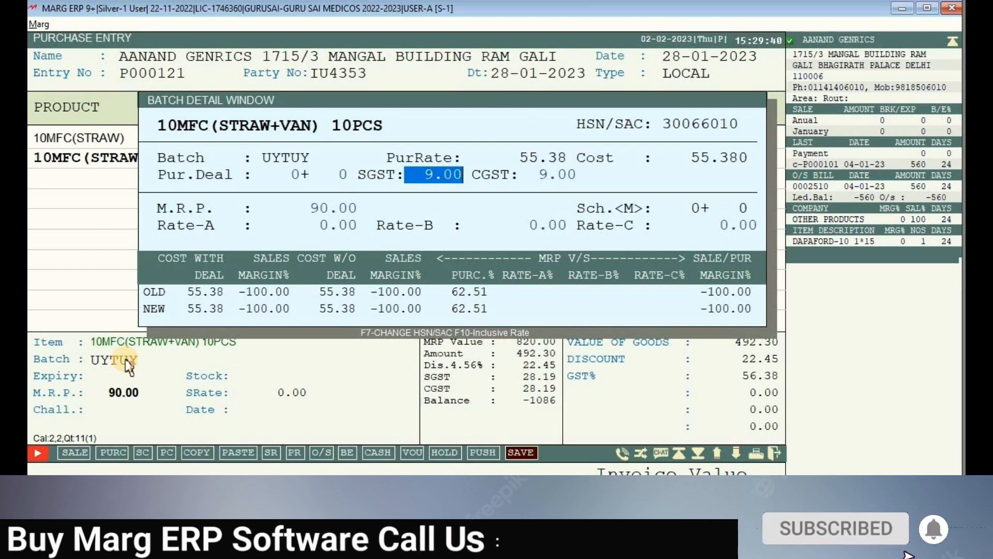
{"action": "key", "text": "Return"}
{"action": "key", "text": "Return"}
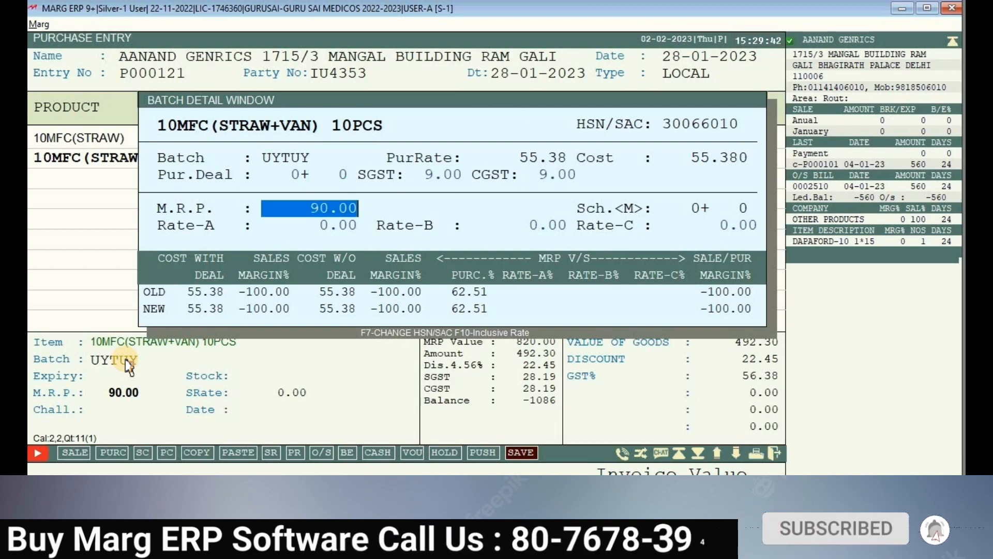
{"action": "key", "text": "Return"}
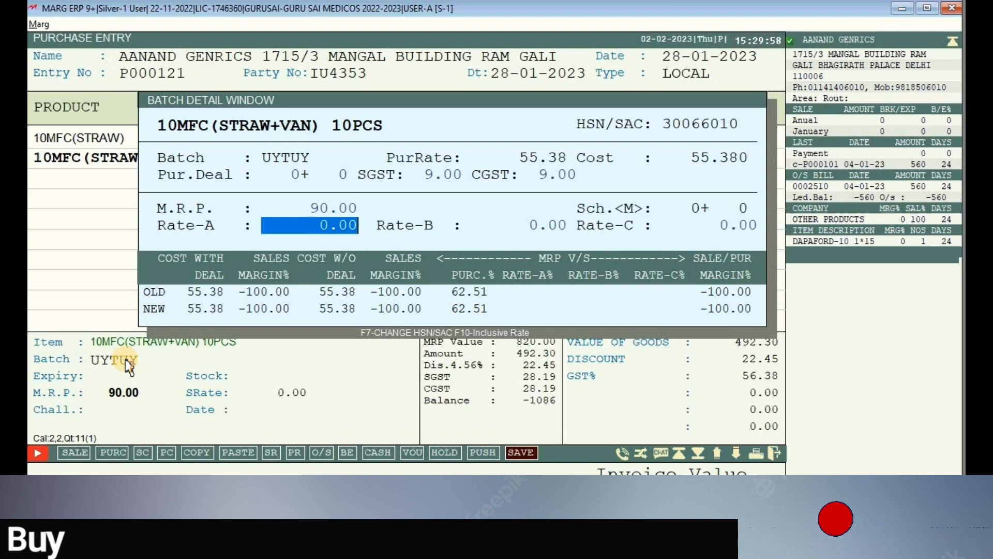
{"action": "key", "text": "Return"}
{"action": "key", "text": "Return"}
{"action": "key", "text": "Return"}
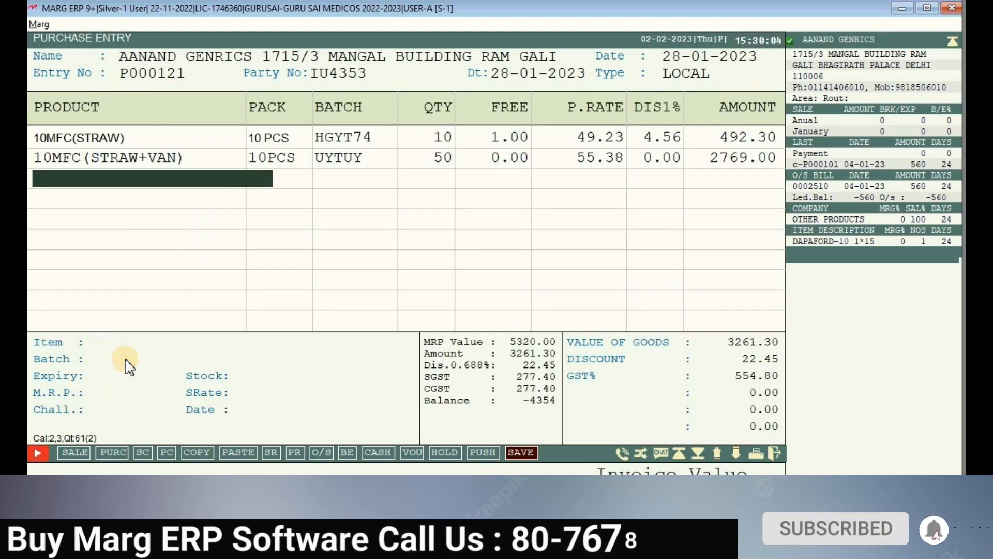
{"action": "key", "text": "Return"}
{"action": "key", "text": "Down"}
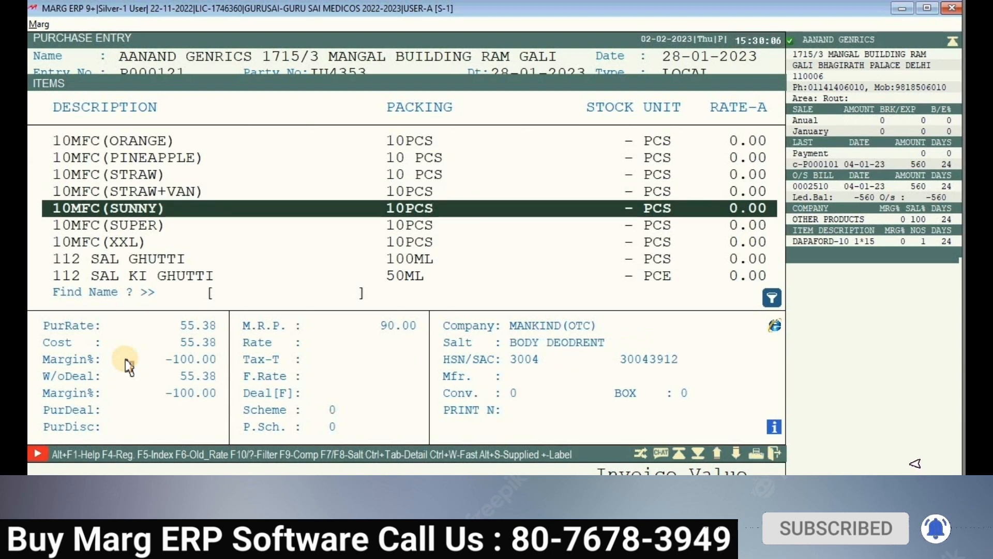
{"action": "key", "text": "Escape"}
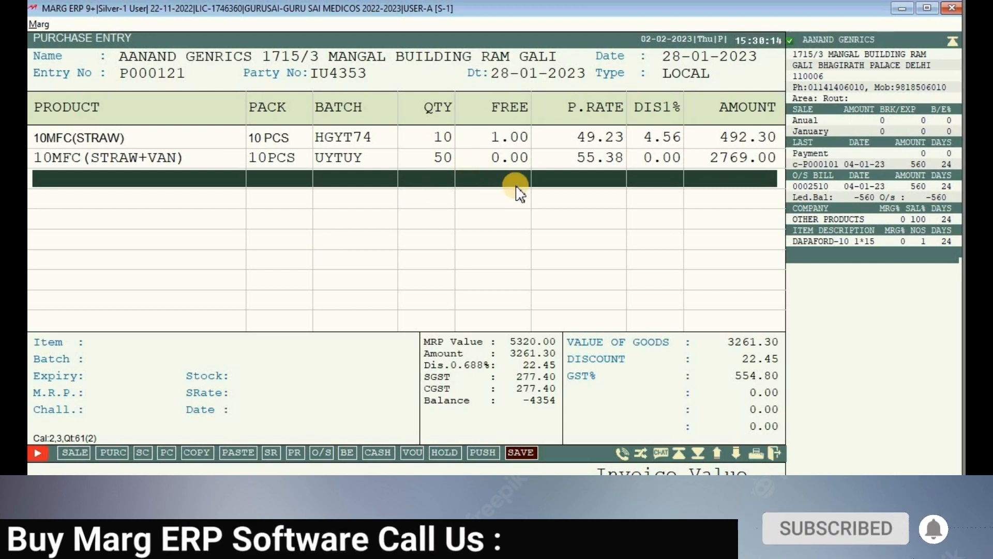
Finish the purchase bill's product lines and review the scheme list for both products before saving
{"action": "key", "text": "Return"}
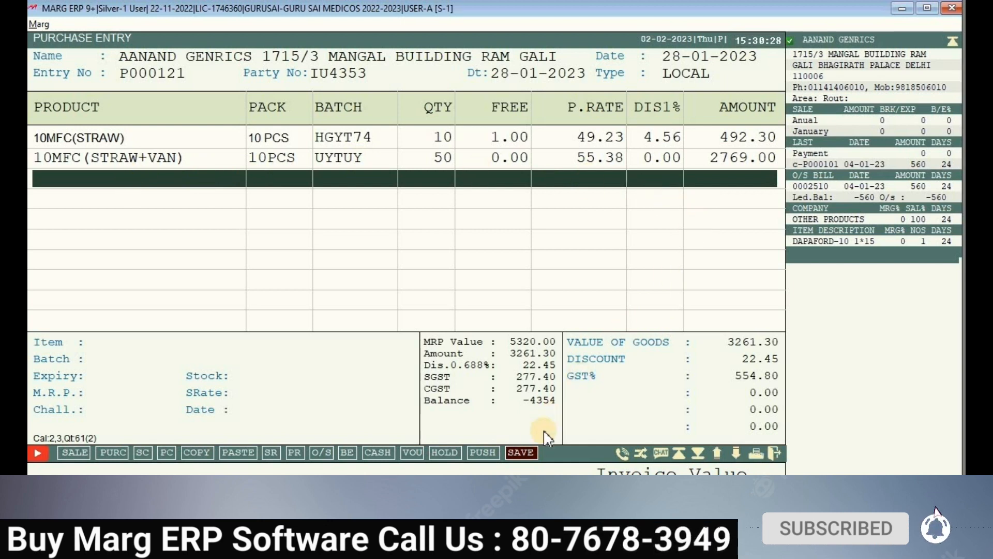
{"action": "left_click", "coordinate": [522, 453]}
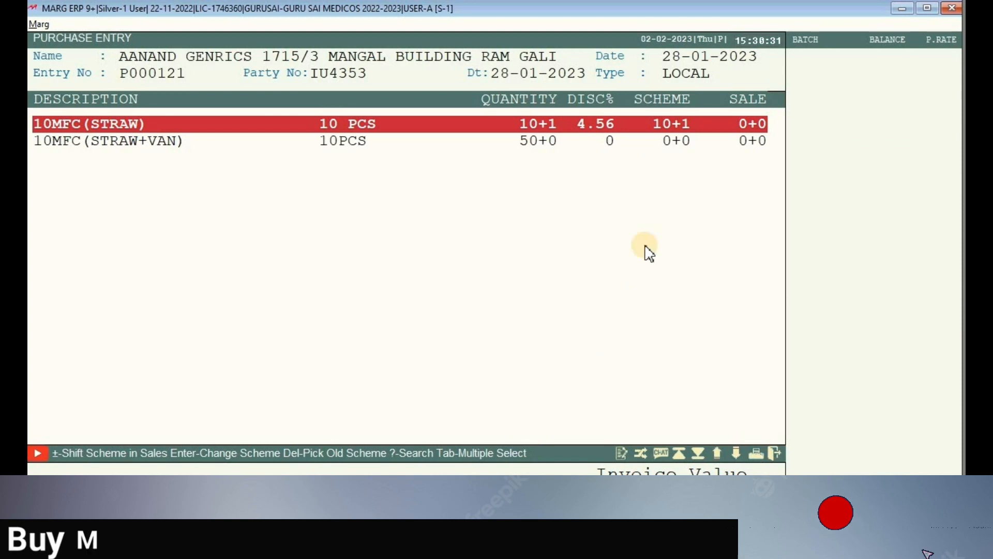
{"action": "key", "text": "Down"}
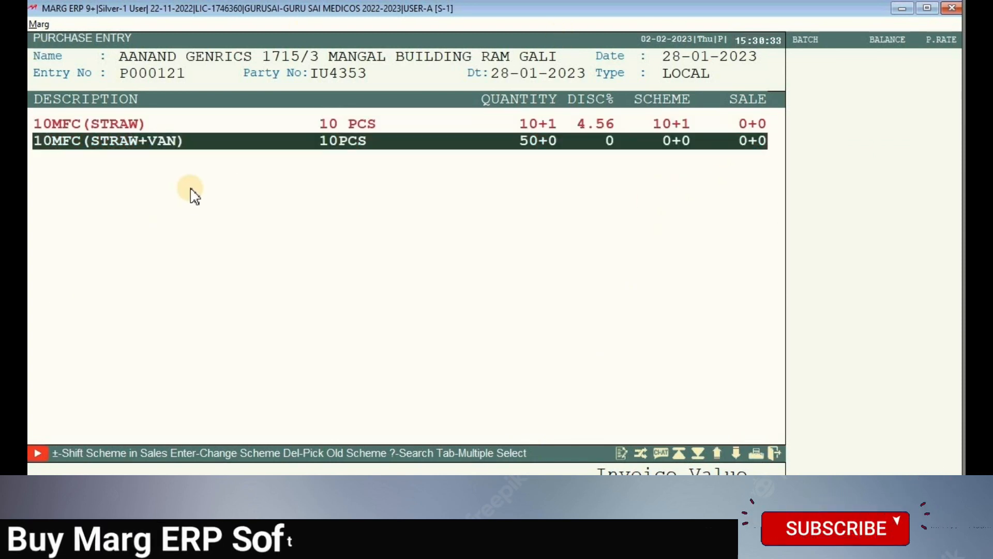
{"action": "key", "text": "Escape"}
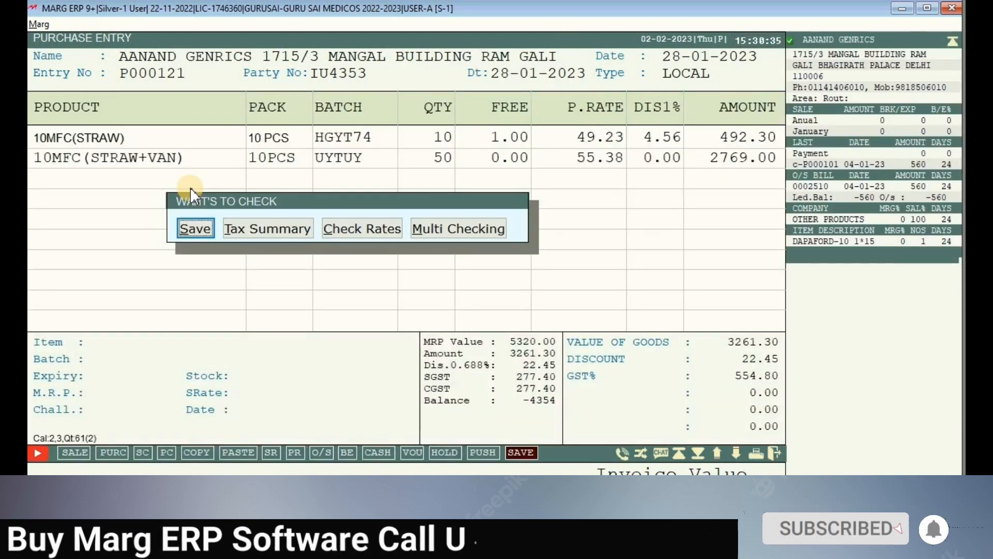
Save the purchase bill, leaving cash paid and land cost at zero in the bill levies
{"action": "key", "text": "Return"}
{"action": "key", "text": "Return"}
{"action": "key", "text": "Return"}
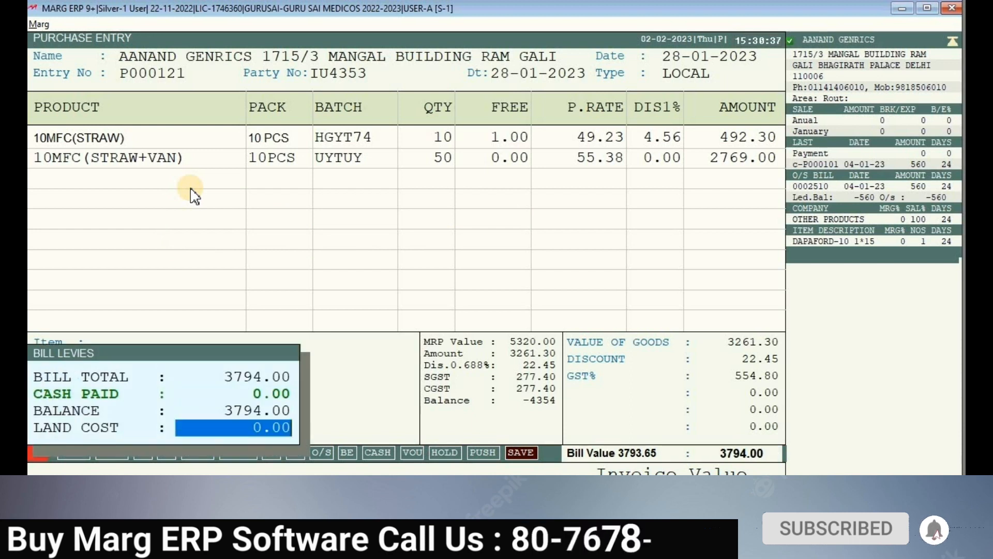
{"action": "key", "text": "Return"}
{"action": "key", "text": "Return"}
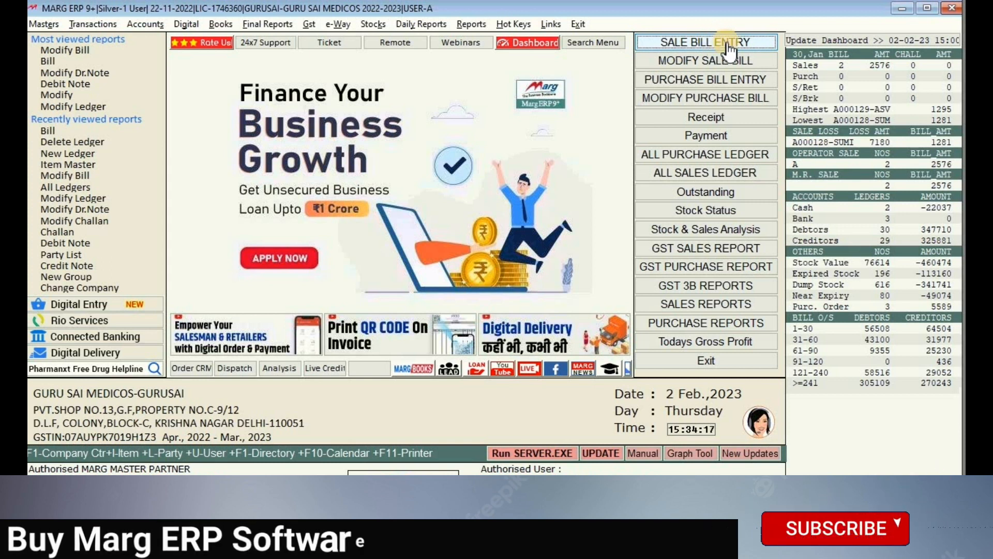
{"action": "left_click", "coordinate": [728, 46]}
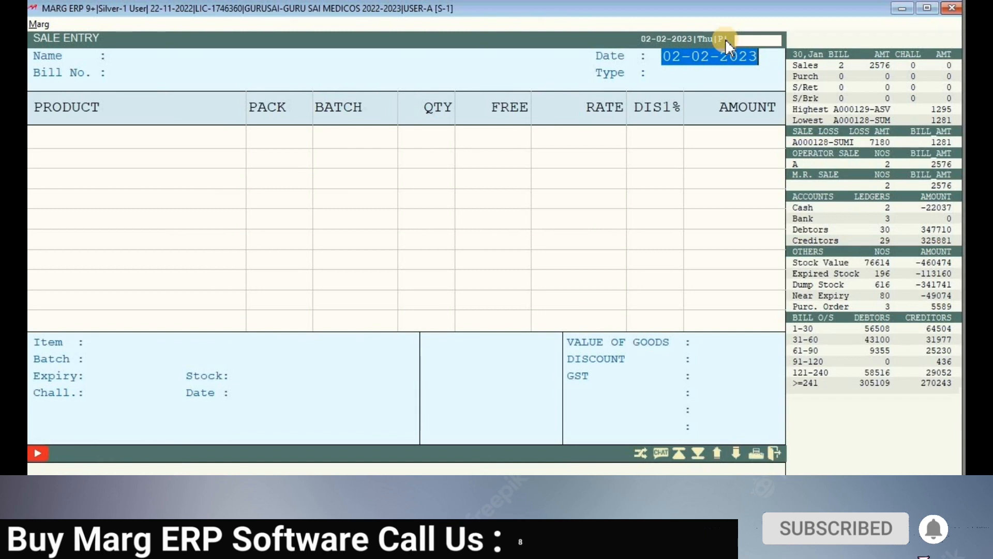
{"action": "key", "text": "Escape"}
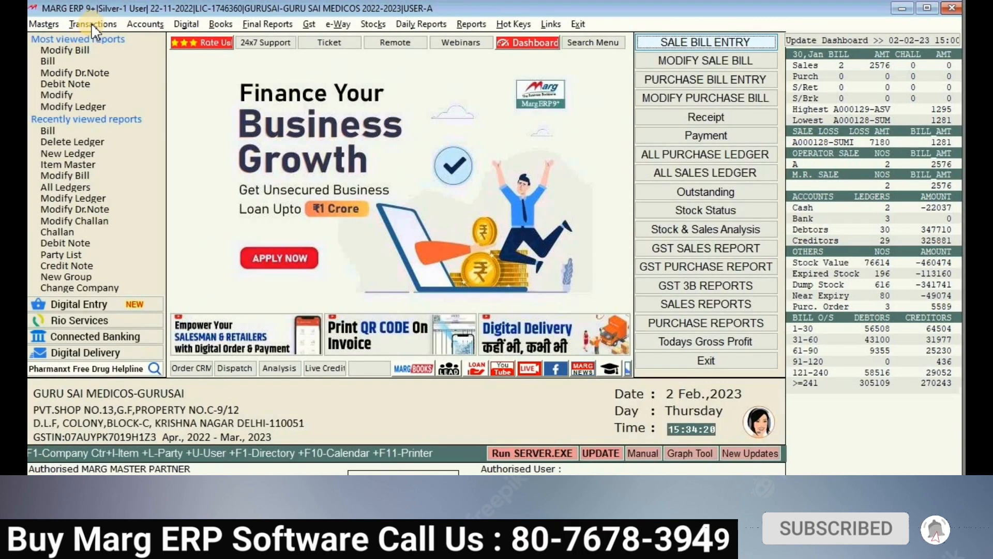
{"action": "left_click", "coordinate": [91, 23]}
{"action": "mouse_move", "coordinate": [104, 40]}
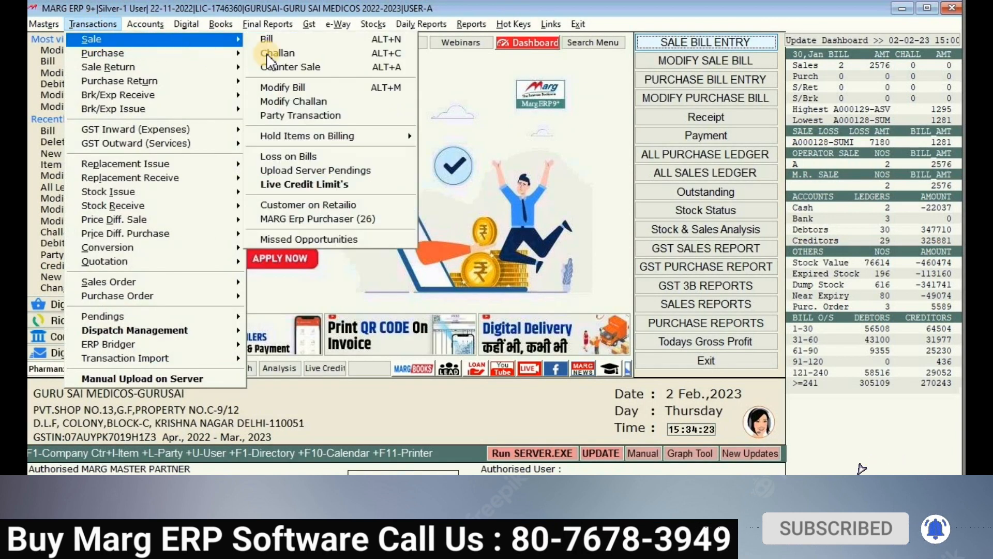
{"action": "left_click", "coordinate": [288, 39]}
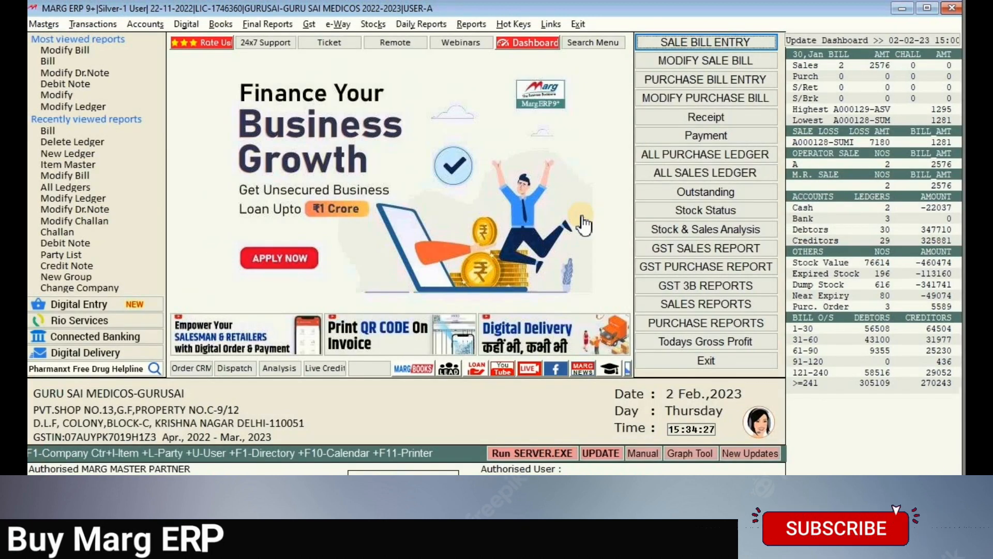
{"action": "key", "text": "Return"}
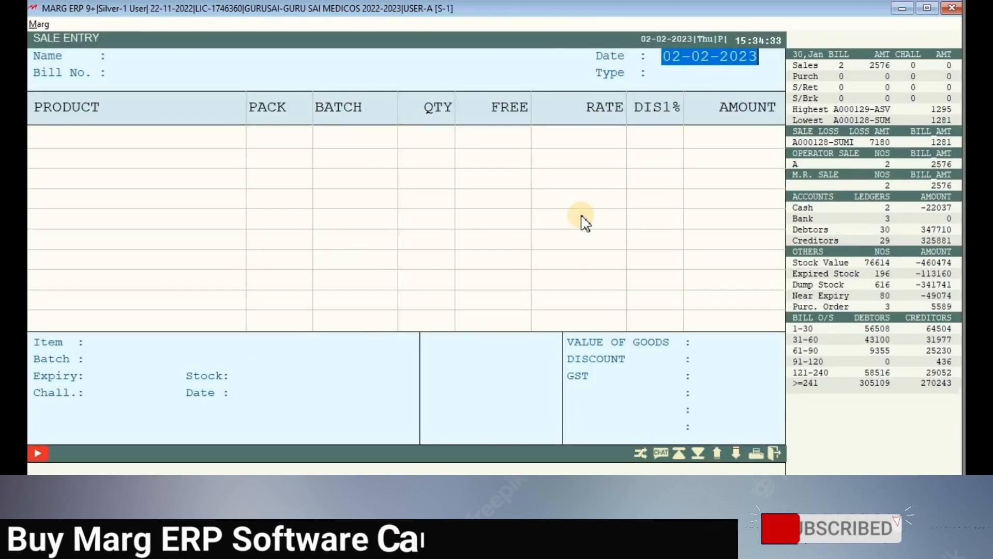
{"action": "key", "text": "Escape"}
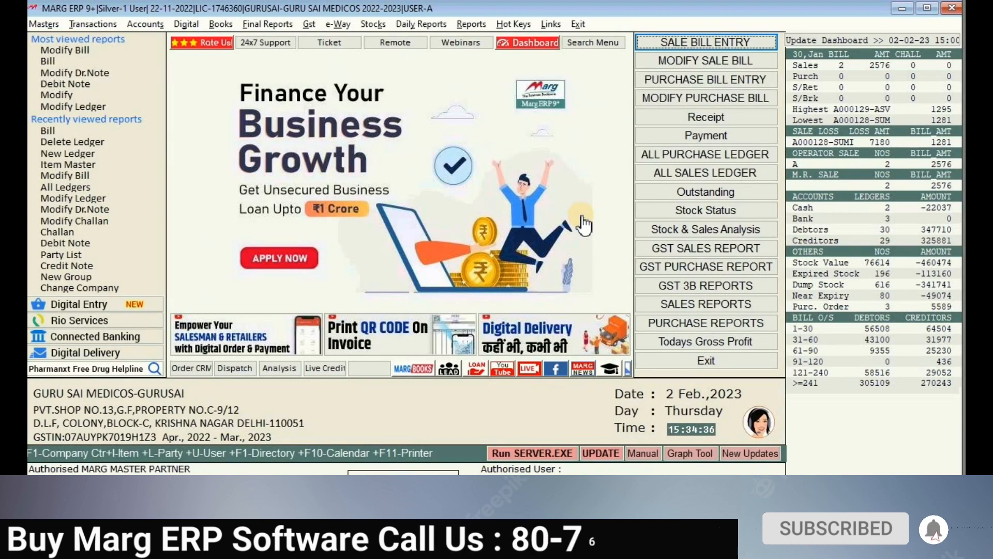
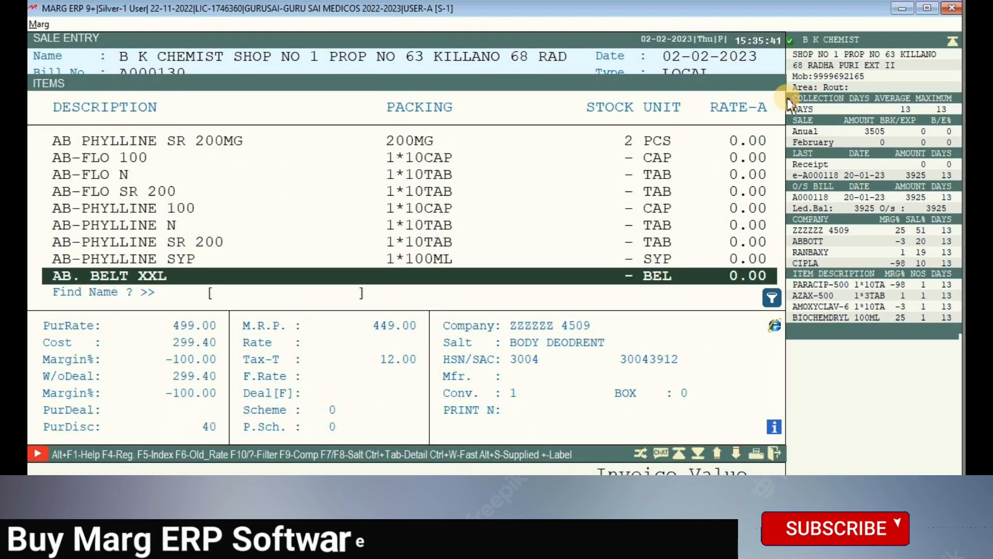
Browse upward through the full item list in the sale bill for B K CHEMIST, as far as 5HTPN-100 CAP
{"action": "key", "text": "Up"}
{"action": "key", "text": "Up"}
{"action": "key", "text": "Up"}
{"action": "key", "text": "Up"}
{"action": "key", "text": "Up"}
{"action": "key", "text": "Up"}
{"action": "key", "text": "Up"}
{"action": "key", "text": "Up"}
{"action": "key", "text": "Up"}
{"action": "key", "text": "Up"}
{"action": "key", "text": "Up"}
{"action": "key", "text": "Up"}
{"action": "key", "text": "Up"}
{"action": "key", "text": "Up"}
{"action": "key", "text": "Up"}
{"action": "key", "text": "Up"}
{"action": "key", "text": "Up"}
{"action": "key", "text": "Up"}
{"action": "key", "text": "Up"}
{"action": "key", "text": "Up"}
{"action": "key", "text": "Up"}
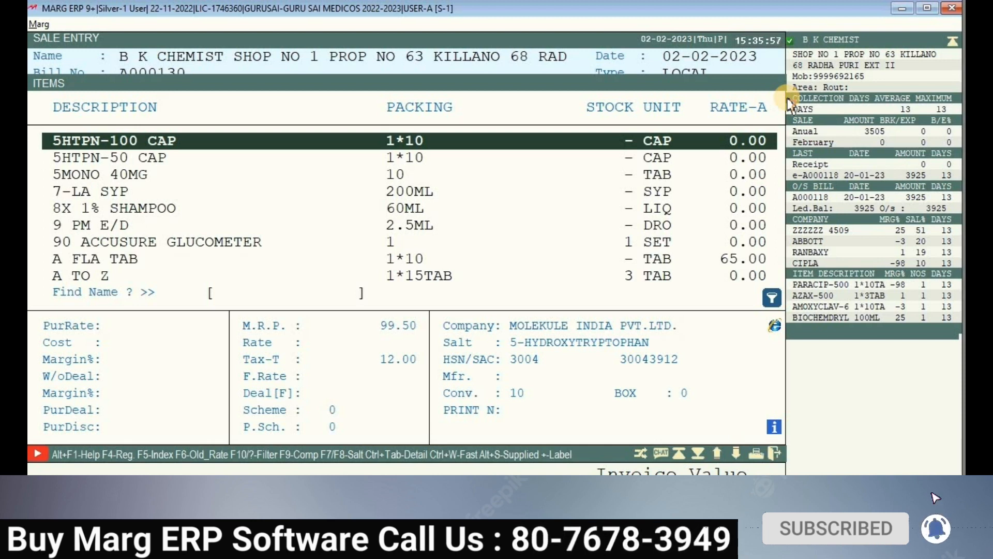
Switch the sale bill's item list to only products with a stock balance and browse down through it as far as EYE APPLICABE
{"action": "key", "text": "Tab"}
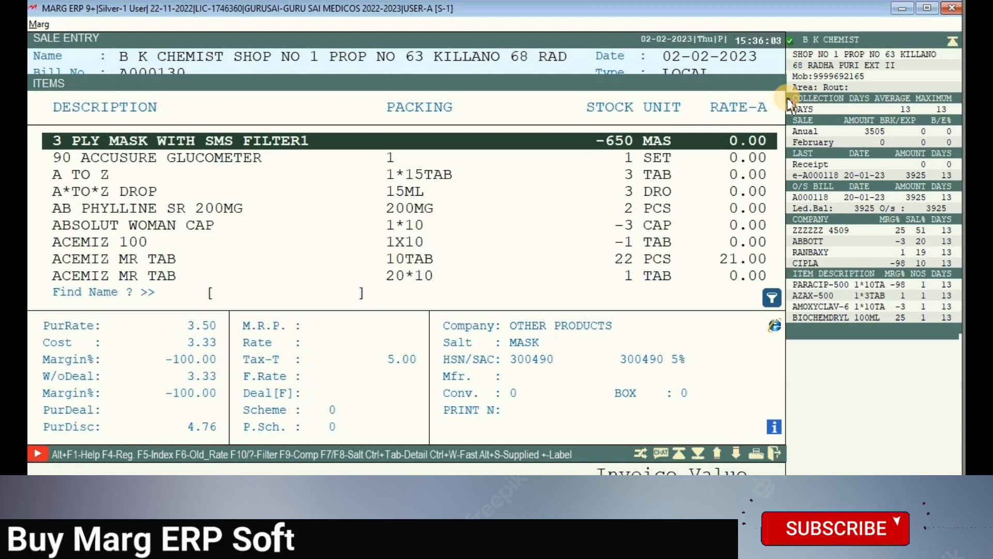
{"action": "key", "text": "Down"}
{"action": "key", "text": "Down"}
{"action": "key", "text": "Down"}
{"action": "key", "text": "Down"}
{"action": "key", "text": "Down"}
{"action": "key", "text": "Down"}
{"action": "key", "text": "Down"}
{"action": "key", "text": "Down"}
{"action": "key", "text": "Down"}
{"action": "key", "text": "Down"}
{"action": "key", "text": "Down"}
{"action": "key", "text": "Down"}
{"action": "key", "text": "Down"}
{"action": "key", "text": "Down"}
{"action": "key", "text": "Down"}
{"action": "key", "text": "Down"}
{"action": "key", "text": "Down"}
{"action": "key", "text": "Down"}
{"action": "key", "text": "Down"}
{"action": "key", "text": "Down"}
{"action": "key", "text": "Down"}
{"action": "key", "text": "Down"}
{"action": "key", "text": "Down"}
{"action": "key", "text": "Down"}
{"action": "key", "text": "Down"}
{"action": "key", "text": "Down"}
{"action": "key", "text": "Down"}
{"action": "key", "text": "Down"}
{"action": "key", "text": "Down"}
{"action": "key", "text": "Down"}
{"action": "key", "text": "Down"}
{"action": "key", "text": "Down"}
{"action": "key", "text": "Down"}
{"action": "key", "text": "Down"}
{"action": "key", "text": "Down"}
{"action": "key", "text": "Down"}
{"action": "key", "text": "Down"}
{"action": "key", "text": "Down"}
{"action": "key", "text": "Down"}
{"action": "key", "text": "Down"}
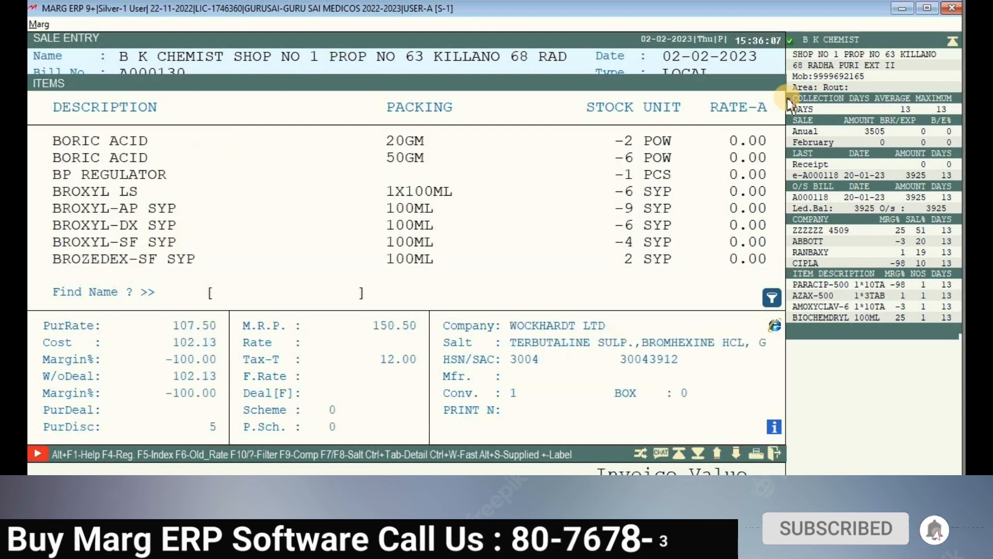
{"action": "key", "text": "Down"}
{"action": "key", "text": "Down"}
{"action": "key", "text": "Down"}
{"action": "key", "text": "Down"}
{"action": "key", "text": "Down"}
{"action": "key", "text": "Down"}
{"action": "key", "text": "Down"}
{"action": "key", "text": "Down"}
{"action": "key", "text": "Down"}
{"action": "key", "text": "Down"}
{"action": "key", "text": "Down"}
{"action": "key", "text": "Down"}
{"action": "key", "text": "Down"}
{"action": "key", "text": "Down"}
{"action": "key", "text": "Down"}
{"action": "key", "text": "Down"}
{"action": "key", "text": "Down"}
{"action": "key", "text": "Down"}
{"action": "key", "text": "Down"}
{"action": "key", "text": "Down"}
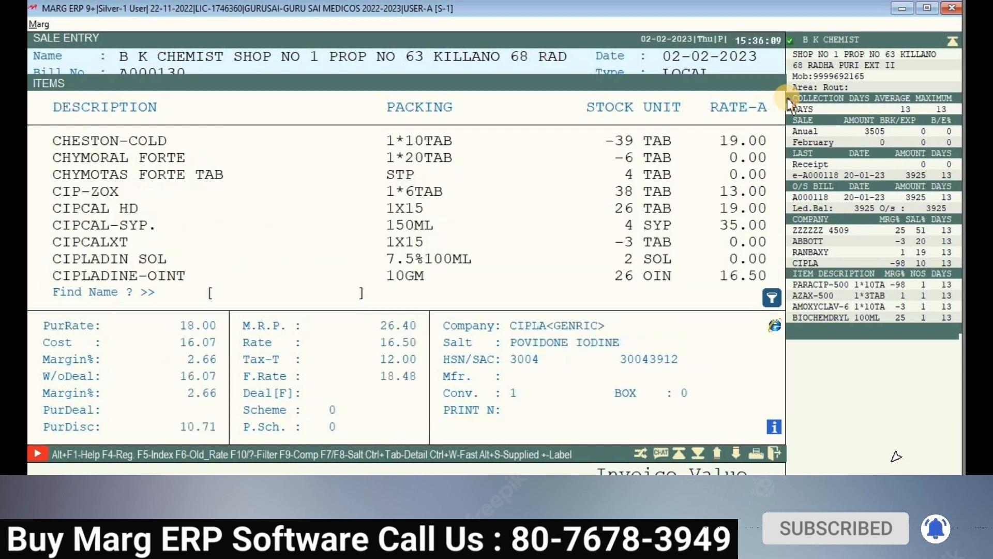
{"action": "key", "text": "Down"}
{"action": "key", "text": "Down"}
{"action": "key", "text": "Down"}
{"action": "key", "text": "Down"}
{"action": "key", "text": "Down"}
{"action": "key", "text": "Down"}
{"action": "key", "text": "Down"}
{"action": "key", "text": "Down"}
{"action": "key", "text": "Down"}
{"action": "key", "text": "Down"}
{"action": "key", "text": "Down"}
{"action": "key", "text": "Down"}
{"action": "key", "text": "Down"}
{"action": "key", "text": "Down"}
{"action": "key", "text": "Down"}
{"action": "key", "text": "Down"}
{"action": "key", "text": "Down"}
{"action": "key", "text": "Down"}
{"action": "key", "text": "Down"}
{"action": "key", "text": "Down"}
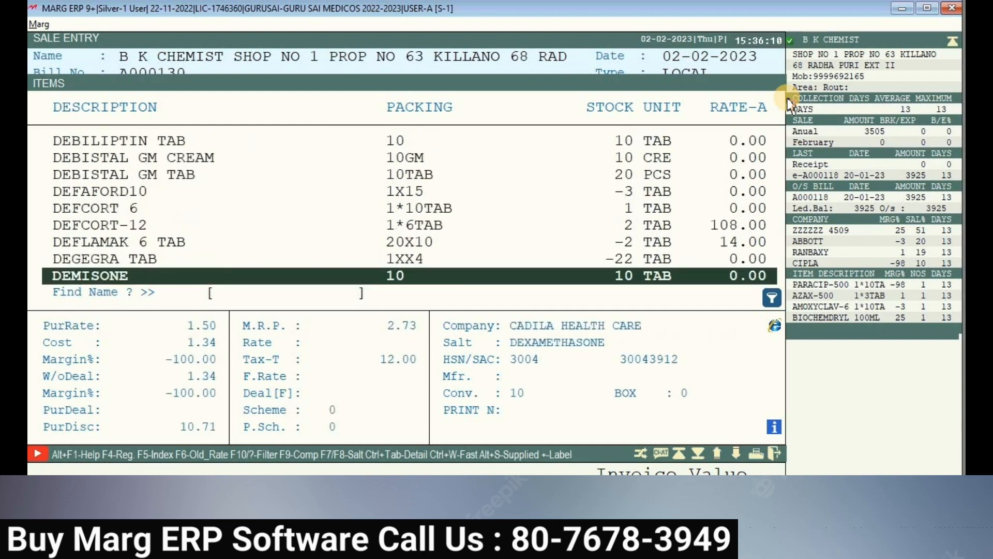
{"action": "key", "text": "Down"}
{"action": "key", "text": "Down"}
{"action": "key", "text": "Down"}
{"action": "key", "text": "Down"}
{"action": "key", "text": "Down"}
{"action": "key", "text": "Down"}
{"action": "key", "text": "Down"}
{"action": "key", "text": "Down"}
{"action": "key", "text": "Down"}
{"action": "key", "text": "Down"}
{"action": "key", "text": "Down"}
{"action": "key", "text": "Down"}
{"action": "key", "text": "Down"}
{"action": "key", "text": "Down"}
{"action": "key", "text": "Down"}
{"action": "key", "text": "Down"}
{"action": "key", "text": "Down"}
{"action": "key", "text": "Down"}
{"action": "key", "text": "Down"}
{"action": "key", "text": "Down"}
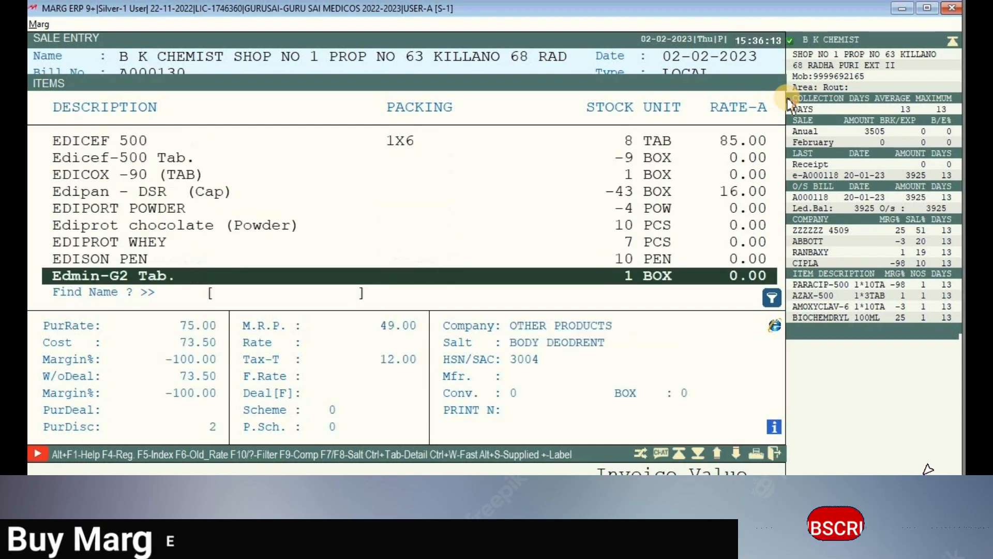
{"action": "key", "text": "Down"}
{"action": "key", "text": "Down"}
{"action": "key", "text": "Down"}
{"action": "key", "text": "Down"}
{"action": "key", "text": "Down"}
{"action": "key", "text": "Down"}
{"action": "key", "text": "Down"}
{"action": "key", "text": "Down"}
{"action": "key", "text": "Down"}
{"action": "key", "text": "Down"}
{"action": "key", "text": "Down"}
{"action": "key", "text": "Down"}
{"action": "key", "text": "Down"}
{"action": "key", "text": "Down"}
{"action": "key", "text": "Down"}
{"action": "key", "text": "Down"}
{"action": "key", "text": "Down"}
{"action": "key", "text": "Down"}
{"action": "key", "text": "Down"}
{"action": "key", "text": "Down"}
{"action": "key", "text": "Down"}
{"action": "key", "text": "Down"}
{"action": "key", "text": "Down"}
{"action": "key", "text": "Down"}
{"action": "key", "text": "Down"}
{"action": "key", "text": "Down"}
{"action": "key", "text": "Down"}
{"action": "key", "text": "Down"}
{"action": "key", "text": "Down"}
{"action": "key", "text": "Down"}
{"action": "key", "text": "Down"}
{"action": "key", "text": "Down"}
{"action": "key", "text": "Down"}
{"action": "key", "text": "Down"}
{"action": "key", "text": "Down"}
{"action": "key", "text": "Down"}
{"action": "key", "text": "Down"}
{"action": "key", "text": "Down"}
{"action": "key", "text": "Down"}
{"action": "key", "text": "Down"}
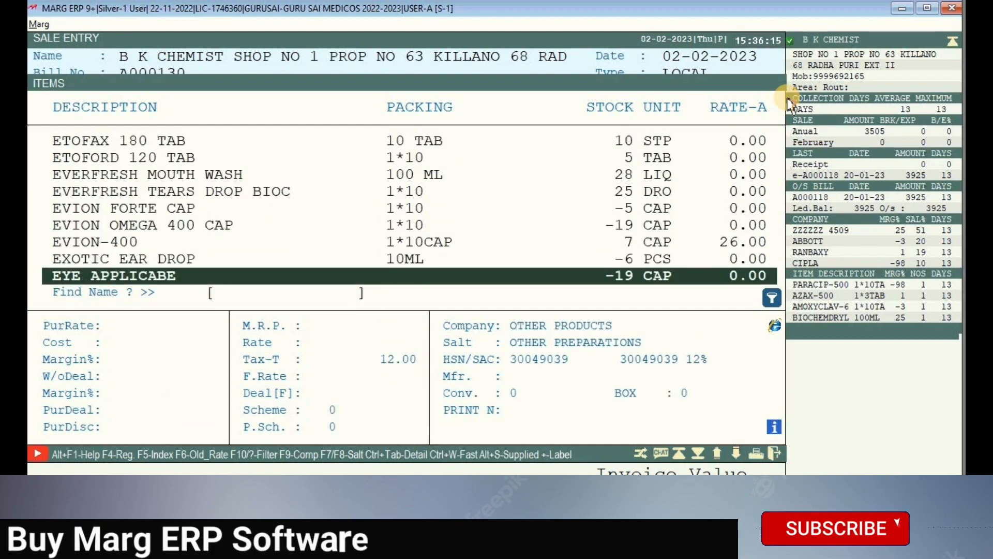
Browse further down the stock-filtered item list for the B K CHEMIST sale bill, from EYE APPLICABE as far as LYCOZON CAP
{"action": "key", "text": "Down"}
{"action": "key", "text": "Down"}
{"action": "key", "text": "Down"}
{"action": "key", "text": "Down"}
{"action": "key", "text": "Down"}
{"action": "key", "text": "Down"}
{"action": "key", "text": "Down"}
{"action": "key", "text": "Down"}
{"action": "key", "text": "Down"}
{"action": "key", "text": "Down"}
{"action": "key", "text": "Down"}
{"action": "key", "text": "Down"}
{"action": "key", "text": "Down"}
{"action": "key", "text": "Down"}
{"action": "key", "text": "Down"}
{"action": "key", "text": "Down"}
{"action": "key", "text": "Down"}
{"action": "key", "text": "Down"}
{"action": "key", "text": "Down"}
{"action": "key", "text": "Down"}
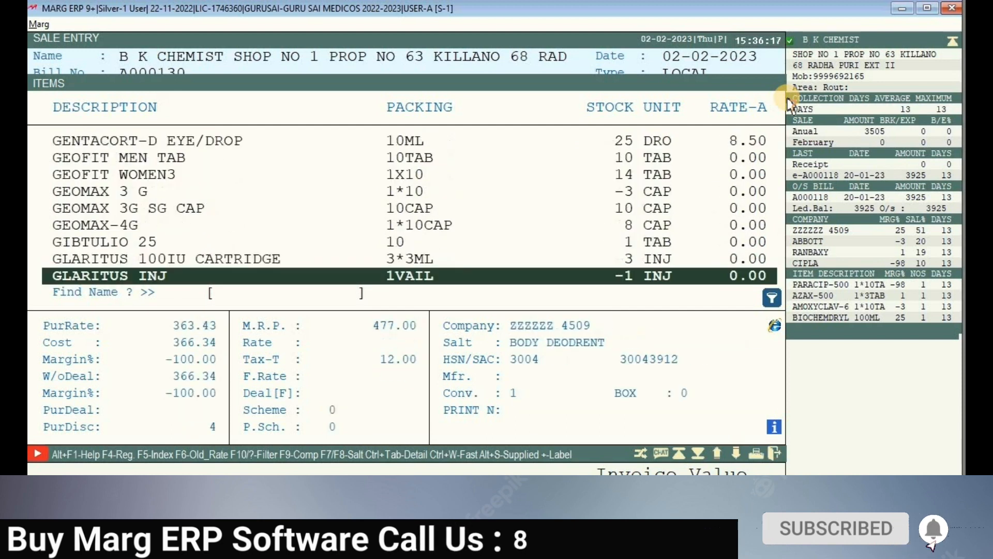
{"action": "key", "text": "Down"}
{"action": "key", "text": "Down"}
{"action": "key", "text": "Down"}
{"action": "key", "text": "Down"}
{"action": "key", "text": "Down"}
{"action": "key", "text": "Down"}
{"action": "key", "text": "Down"}
{"action": "key", "text": "Down"}
{"action": "key", "text": "Down"}
{"action": "key", "text": "Down"}
{"action": "key", "text": "Down"}
{"action": "key", "text": "Down"}
{"action": "key", "text": "Down"}
{"action": "key", "text": "Down"}
{"action": "key", "text": "Down"}
{"action": "key", "text": "Down"}
{"action": "key", "text": "Down"}
{"action": "key", "text": "Down"}
{"action": "key", "text": "Down"}
{"action": "key", "text": "Down"}
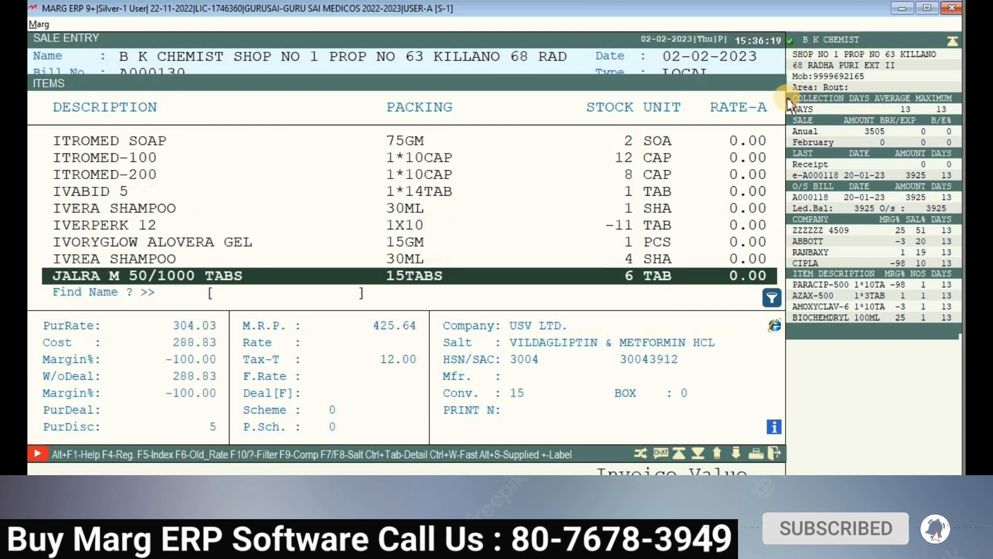
{"action": "key", "text": "Down"}
{"action": "key", "text": "Down"}
{"action": "key", "text": "Down"}
{"action": "key", "text": "Down"}
{"action": "key", "text": "Down"}
{"action": "key", "text": "Down"}
{"action": "key", "text": "Down"}
{"action": "key", "text": "Down"}
{"action": "key", "text": "Down"}
{"action": "key", "text": "Down"}
{"action": "key", "text": "Down"}
{"action": "key", "text": "Down"}
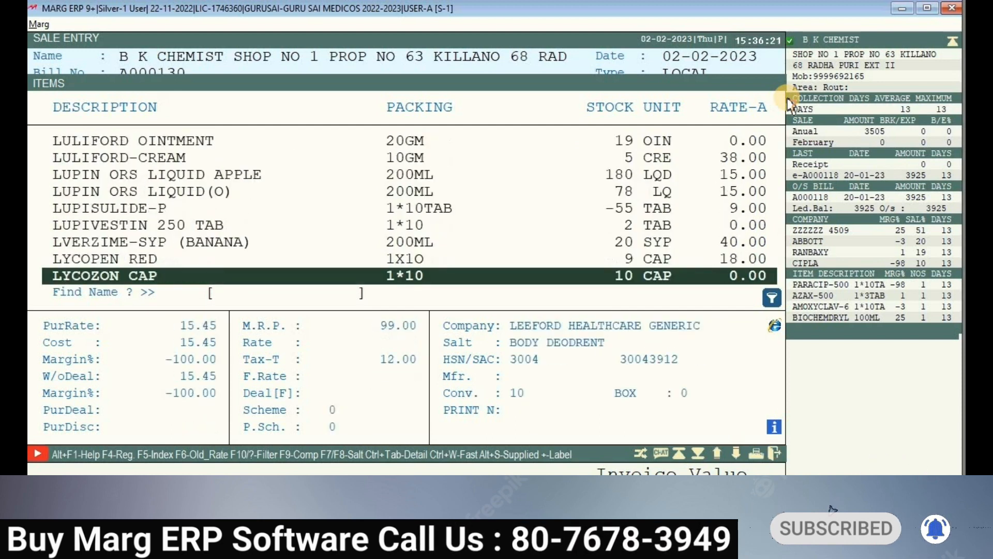
Try to add LULIFORD CREAM 20G from batch DLUW1018 to the sale bill, then dismiss the selection
{"action": "key", "text": "Up"}
{"action": "key", "text": "Up"}
{"action": "key", "text": "Up"}
{"action": "key", "text": "Up"}
{"action": "key", "text": "Up"}
{"action": "key", "text": "Up"}
{"action": "key", "text": "Up"}
{"action": "key", "text": "Up"}
{"action": "key", "text": "Up"}
{"action": "key", "text": "Up"}
{"action": "key", "text": "Up"}
{"action": "key", "text": "Up"}
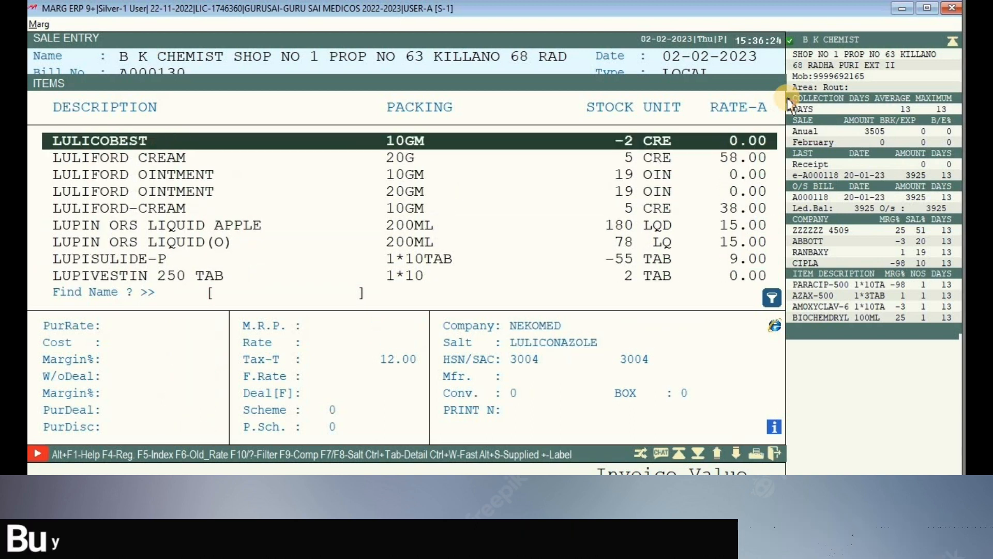
{"action": "key", "text": "Down"}
{"action": "key", "text": "Return"}
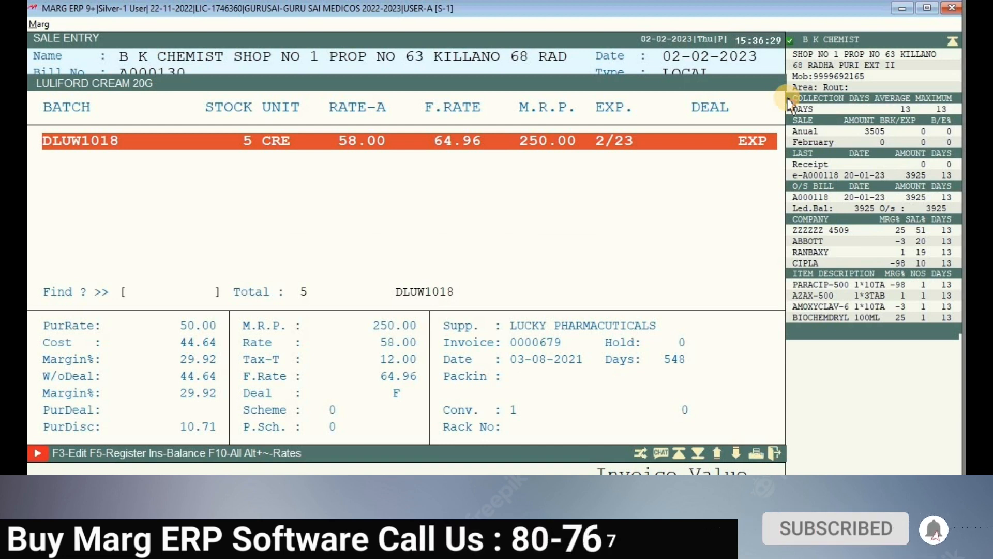
{"action": "key", "text": "Return"}
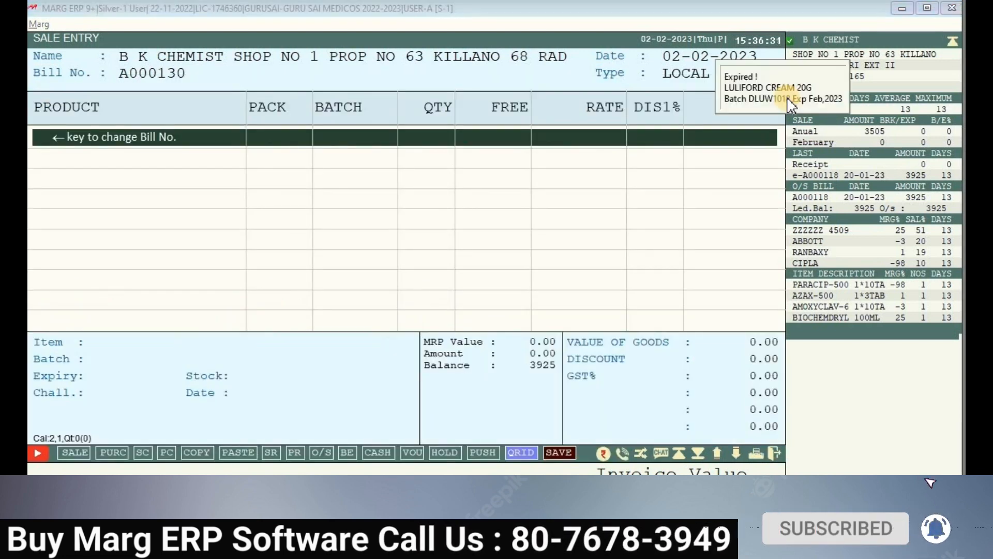
{"action": "key", "text": "Return"}
Add LULIFORD OINTMENT 20GM, batch DLUW2034, with quantity 5 and no free quantity, accepting the zero billing rate and the loss
{"action": "key", "text": "Return"}
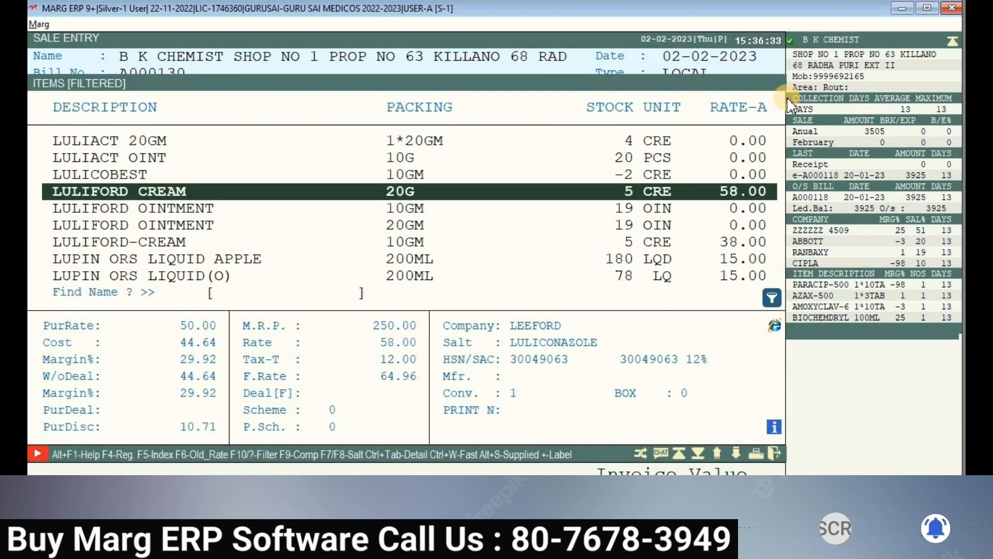
{"action": "key", "text": "Down"}
{"action": "key", "text": "Down"}
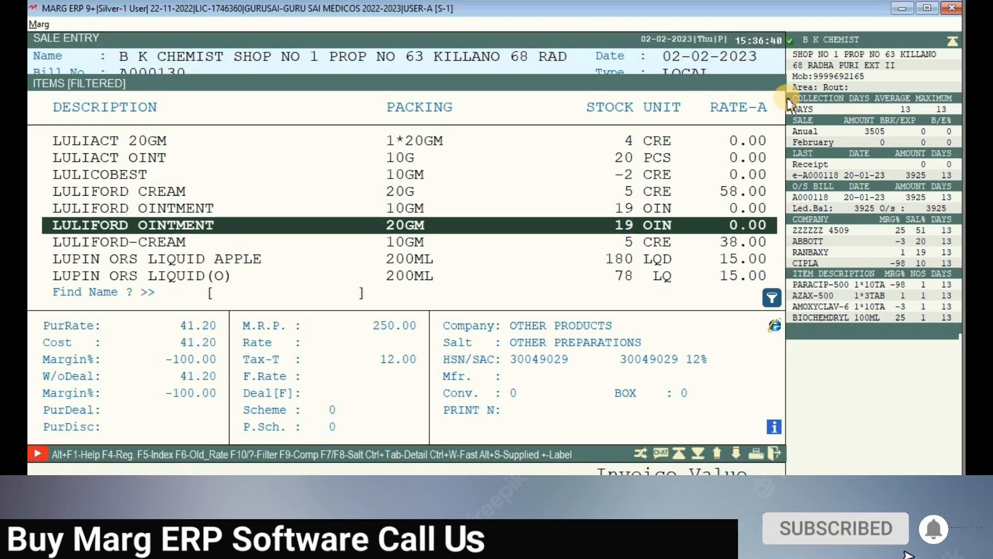
{"action": "key", "text": "Return"}
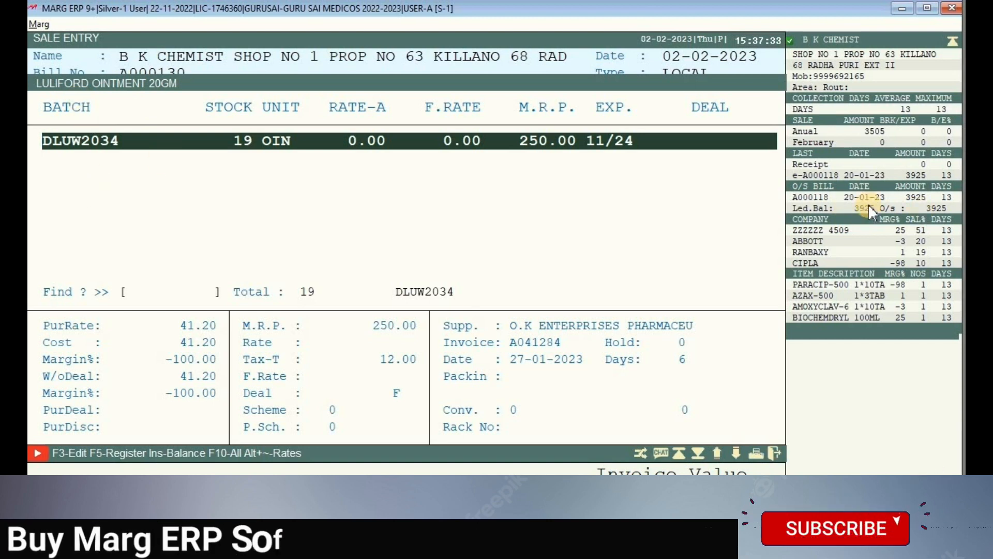
{"action": "key", "text": "Return"}
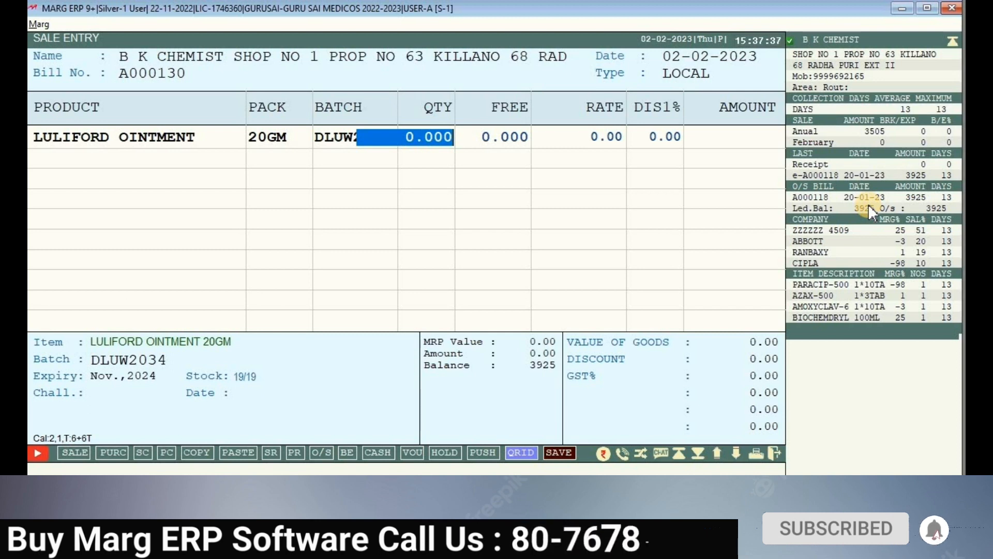
{"action": "type", "text": "5"}
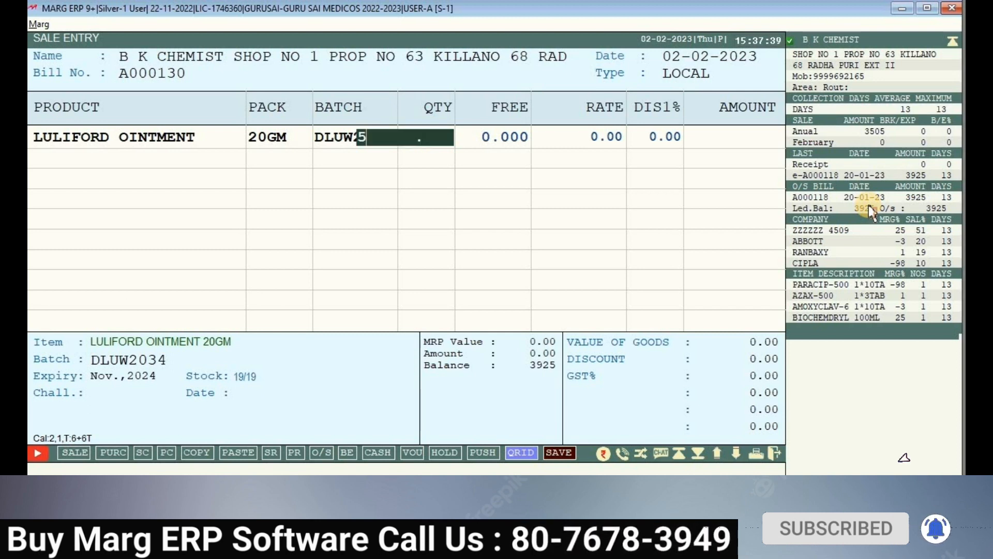
{"action": "key", "text": "Return"}
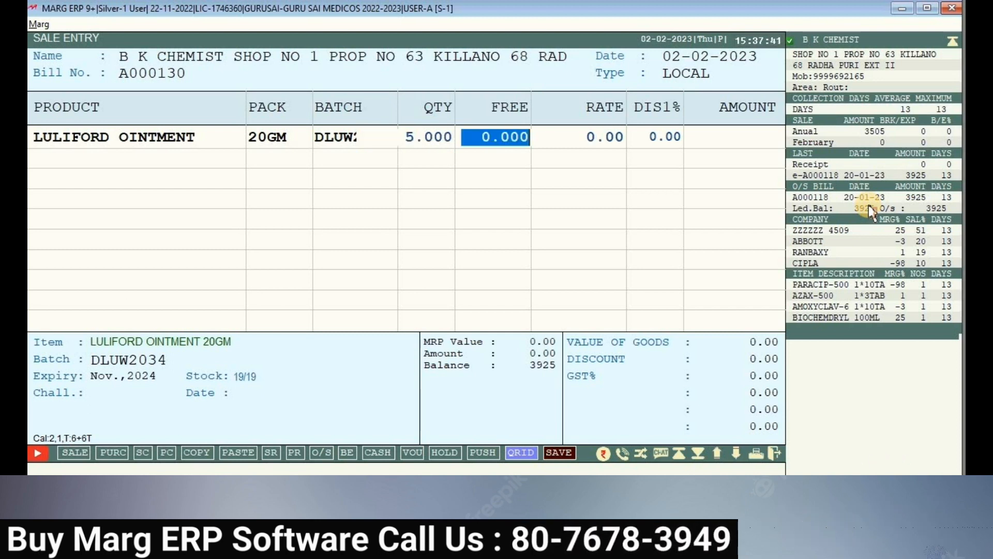
{"action": "key", "text": "Return"}
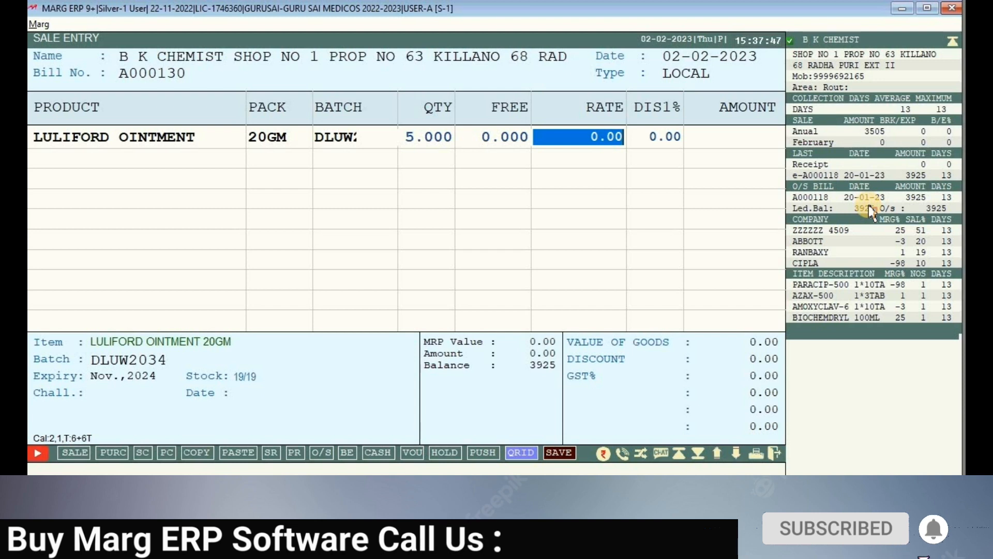
{"action": "key", "text": "Return"}
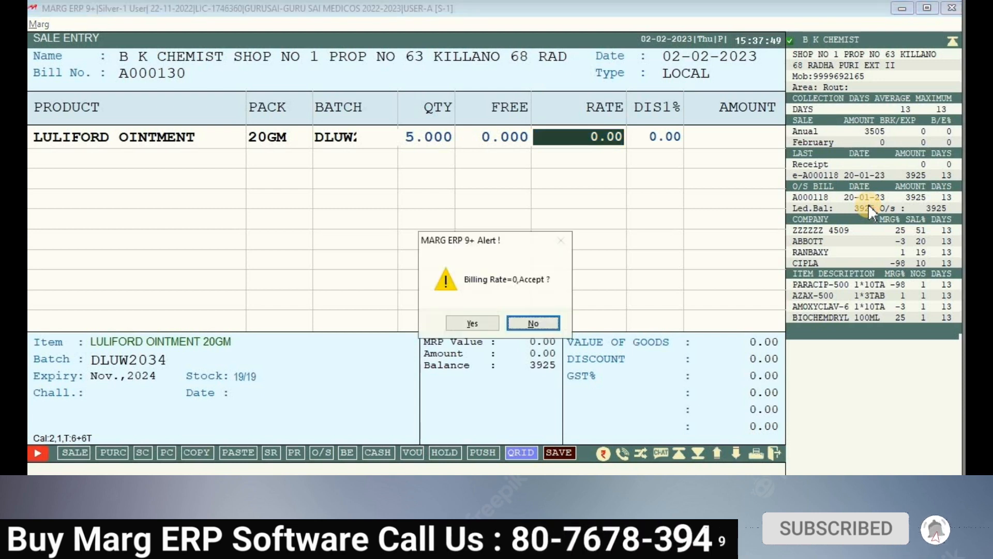
{"action": "key", "text": "Left"}
{"action": "key", "text": "Return"}
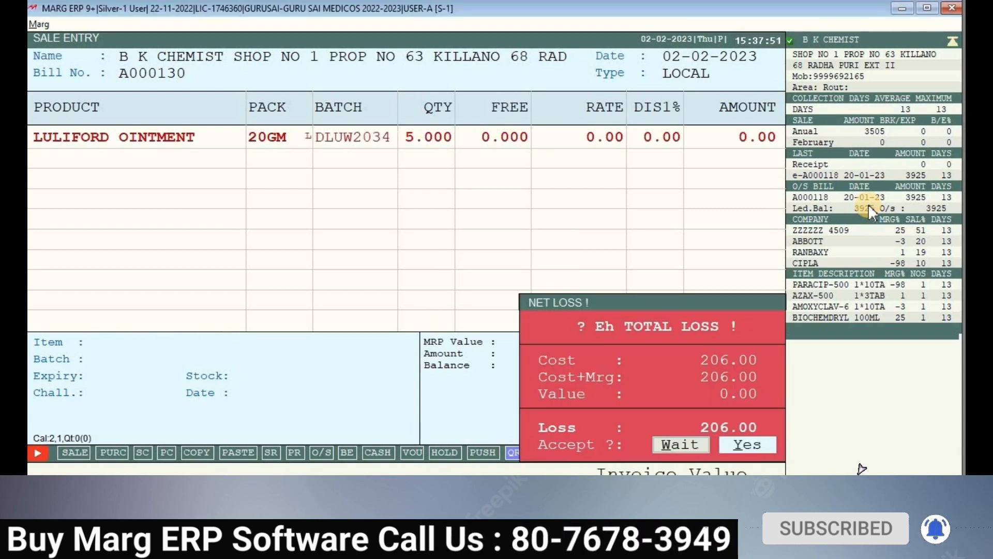
{"action": "key", "text": "Return"}
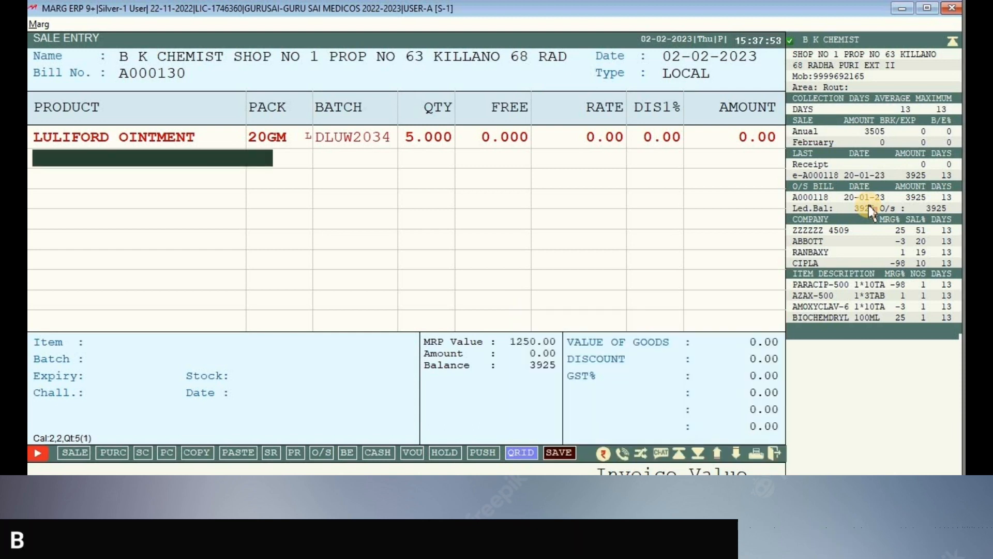
Reopen the LULIFORD OINTMENT 20GM line and set its rate to 190, keeping the quantity and zero discount
{"action": "key", "text": "Return"}
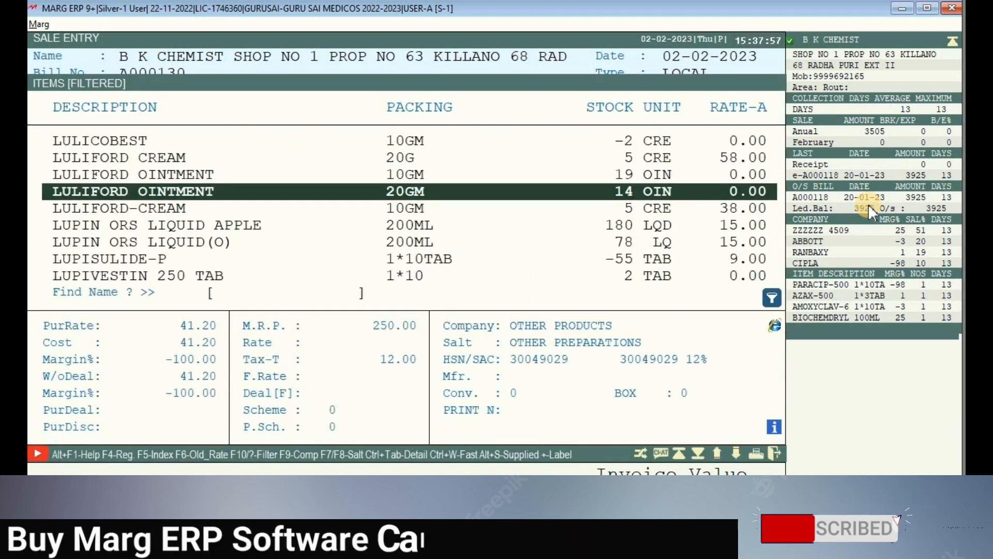
{"action": "key", "text": "Return"}
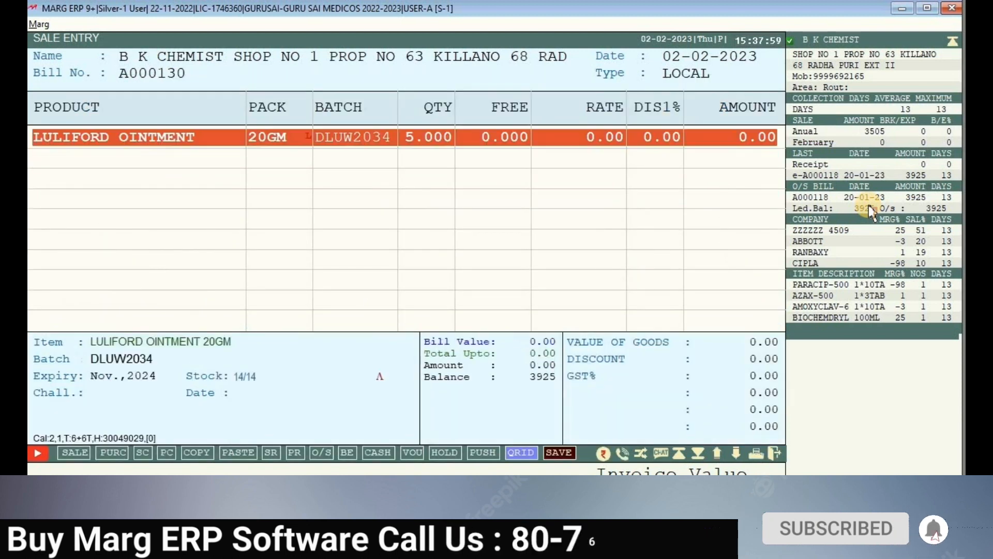
{"action": "key", "text": "Return"}
{"action": "key", "text": "Return"}
{"action": "key", "text": "Return"}
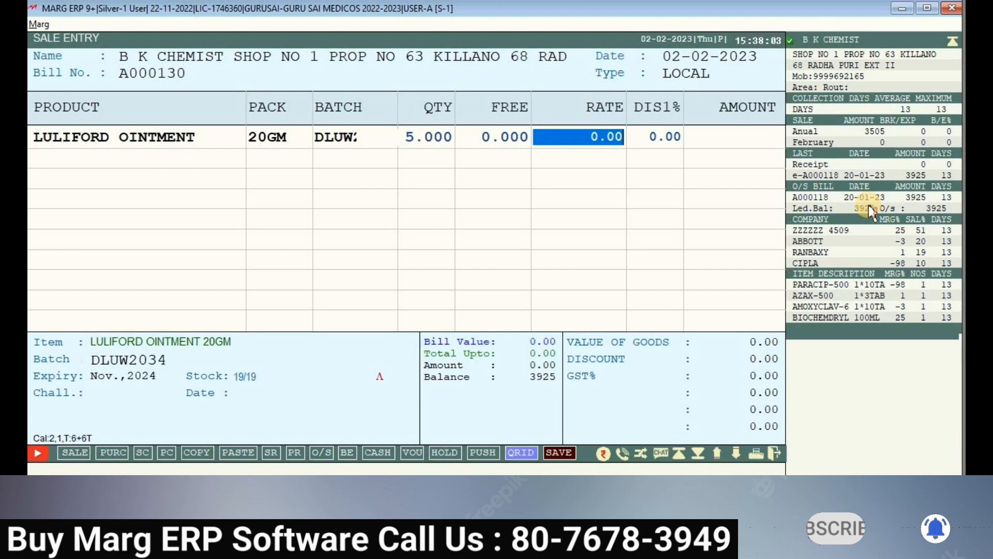
{"action": "type", "text": "190"}
{"action": "key", "text": "Return"}
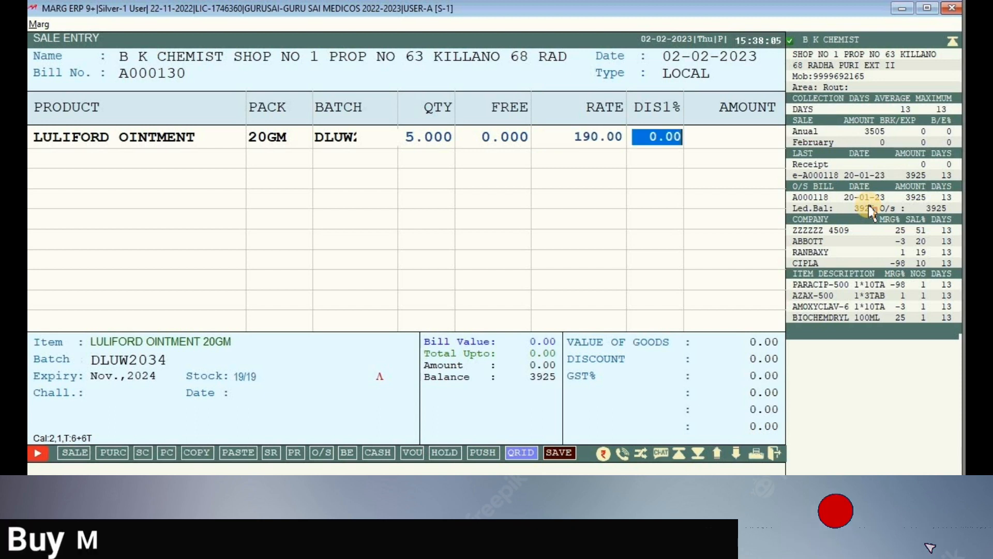
{"action": "key", "text": "Return"}
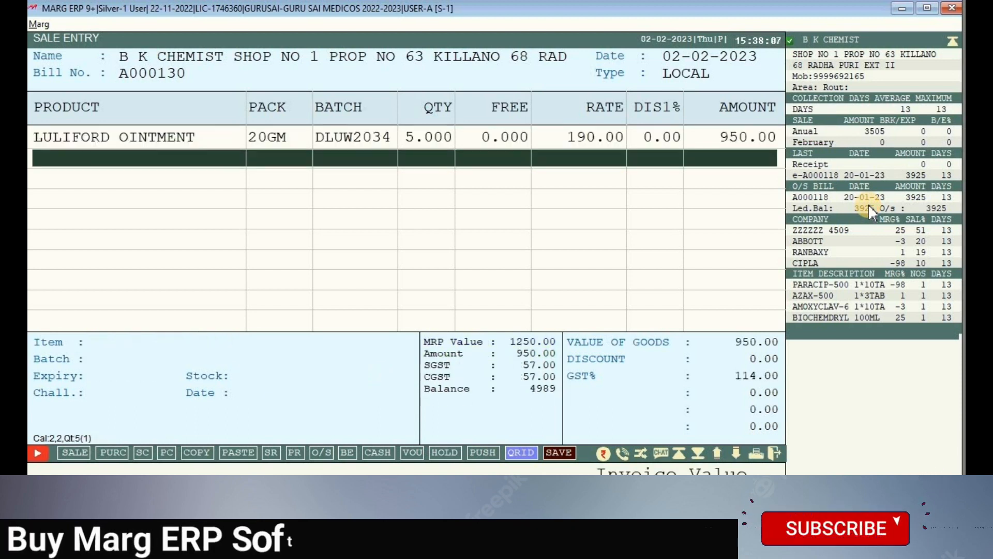
Add LULIFORD OINTMENT 10GM, batch DLUW2032, with quantity 10, rate 200, no free quantity and no discount
{"action": "key", "text": "Return"}
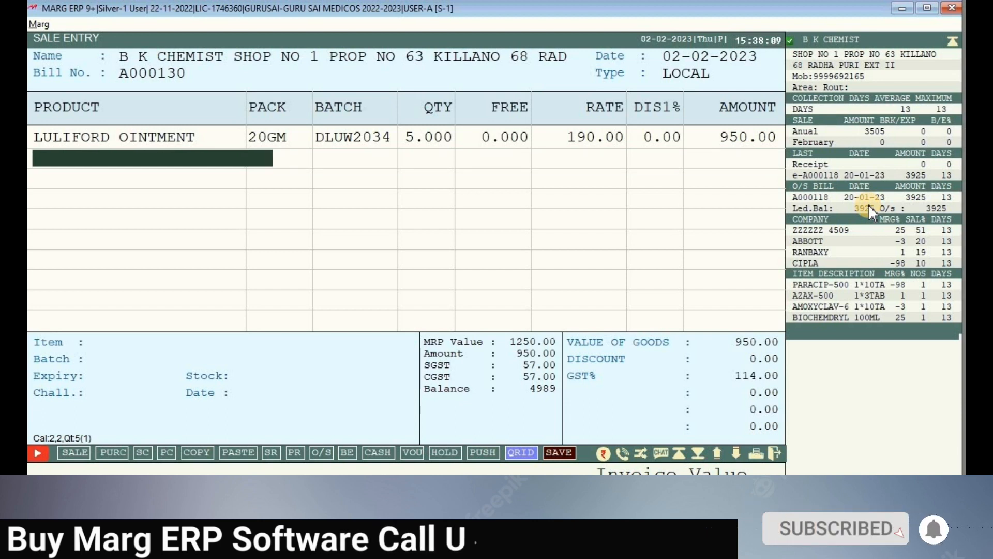
{"action": "key", "text": "Return"}
{"action": "key", "text": "Down"}
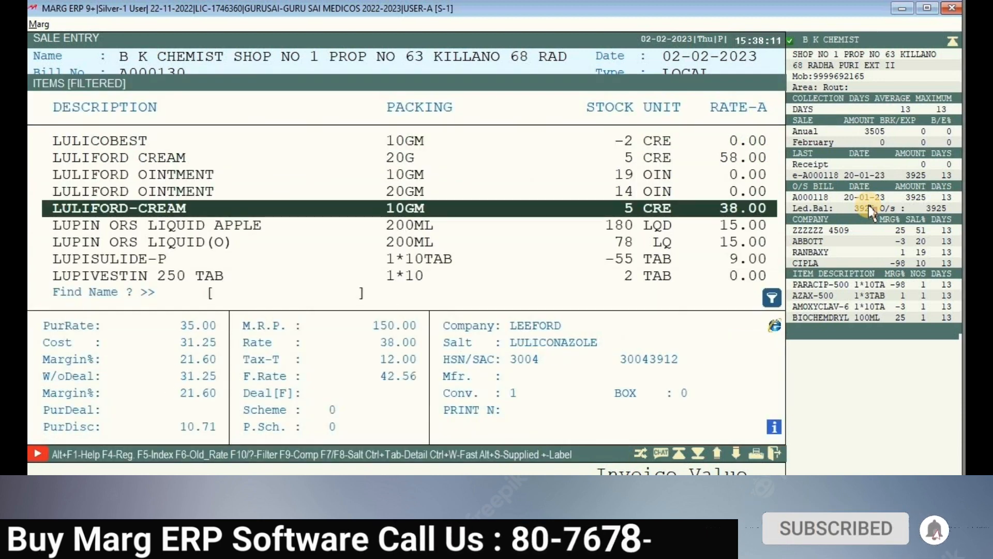
{"action": "key", "text": "Up"}
{"action": "key", "text": "Up"}
{"action": "key", "text": "Return"}
{"action": "key", "text": "Return"}
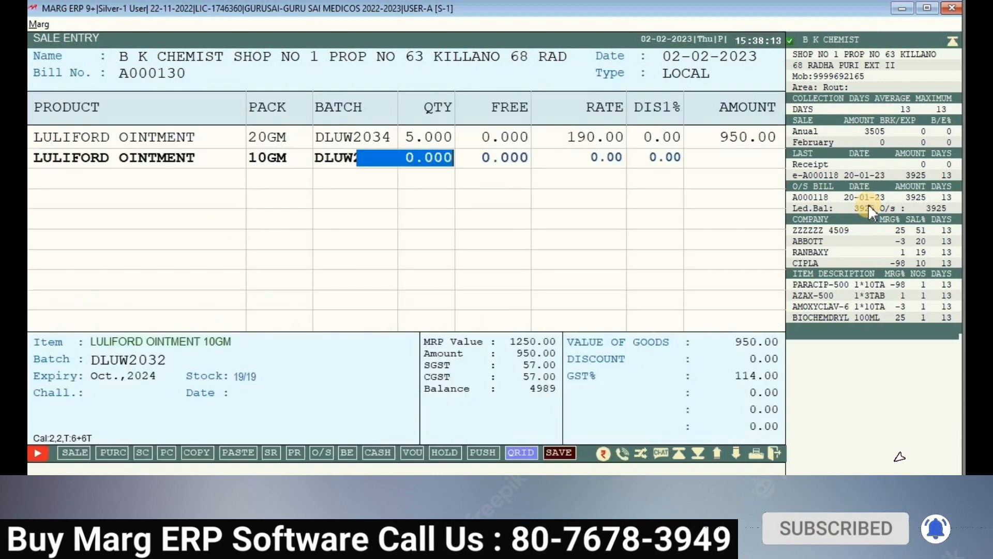
{"action": "type", "text": "10"}
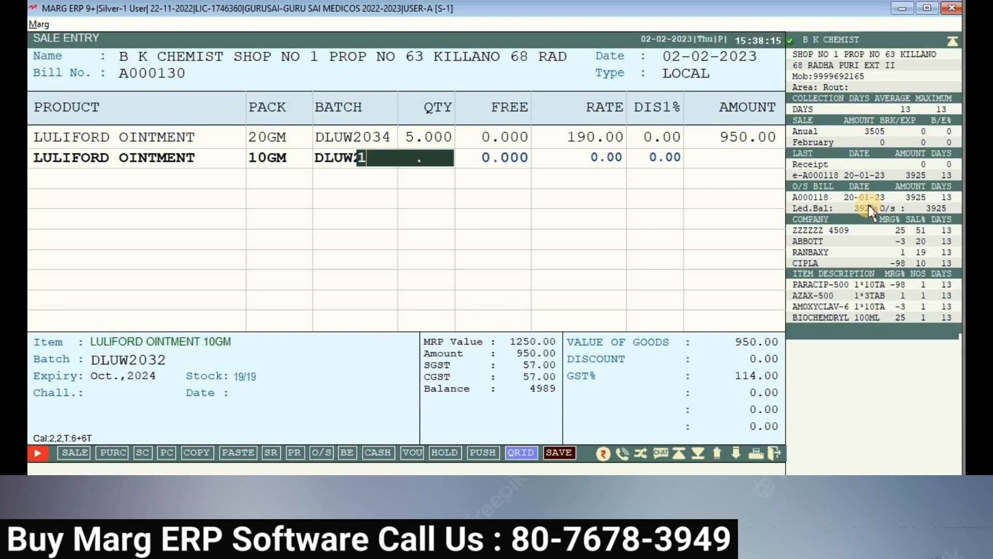
{"action": "key", "text": "Return"}
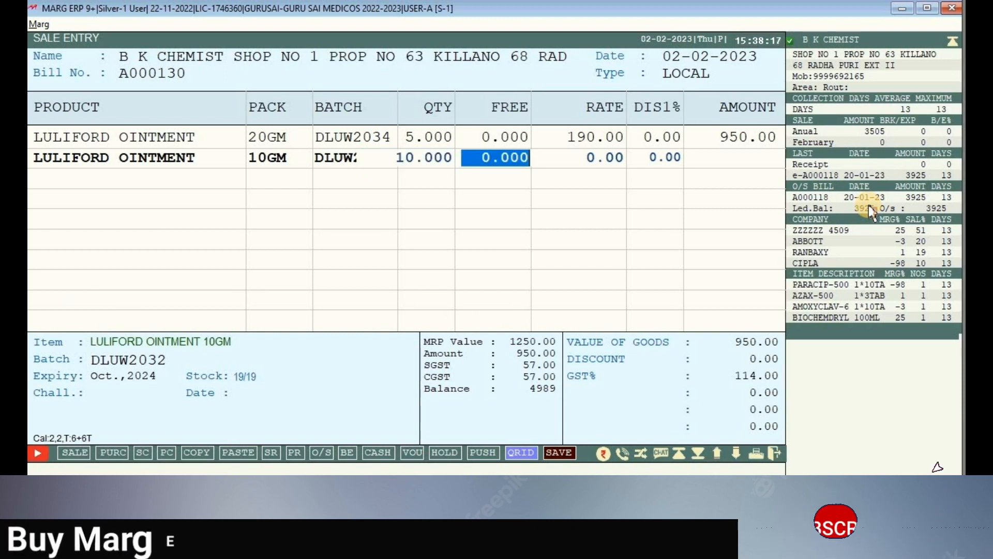
{"action": "key", "text": "Return"}
{"action": "type", "text": "200"}
{"action": "key", "text": "Return"}
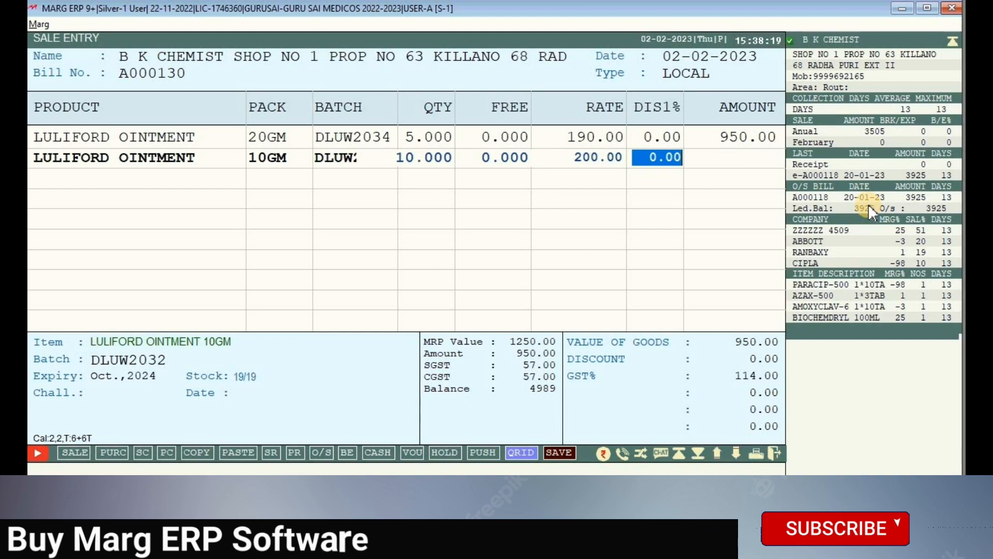
{"action": "key", "text": "Return"}
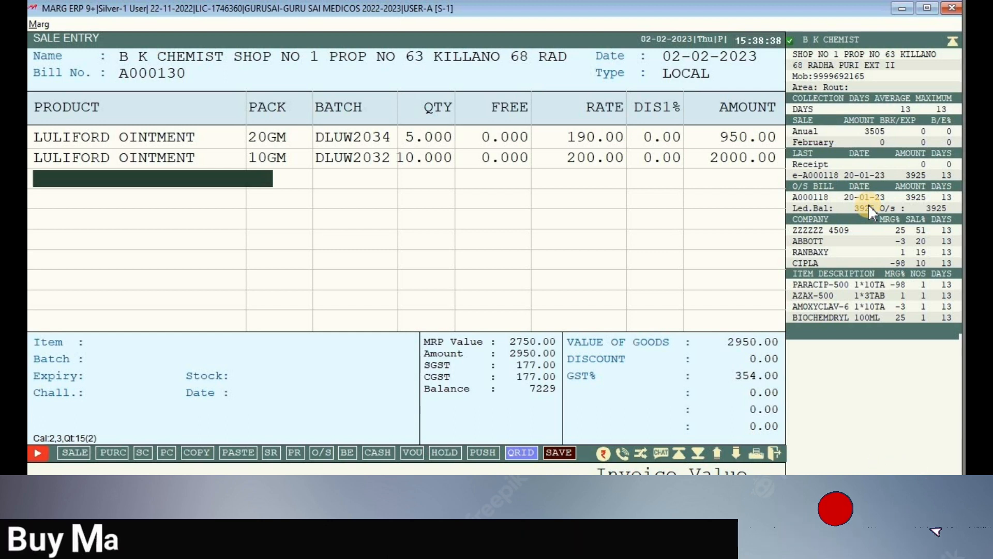
Try again to add LULIFORD CREAM 20G from batch DLUW1018 as the third product line, then cancel the batch entry
{"action": "key", "text": "Return"}
{"action": "key", "text": "Up"}
{"action": "key", "text": "Return"}
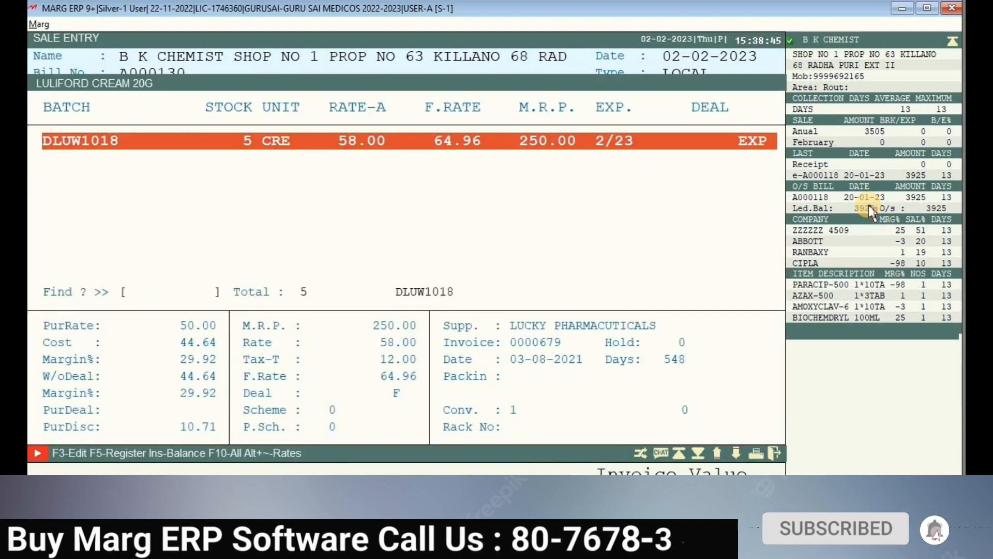
{"action": "key", "text": "Return"}
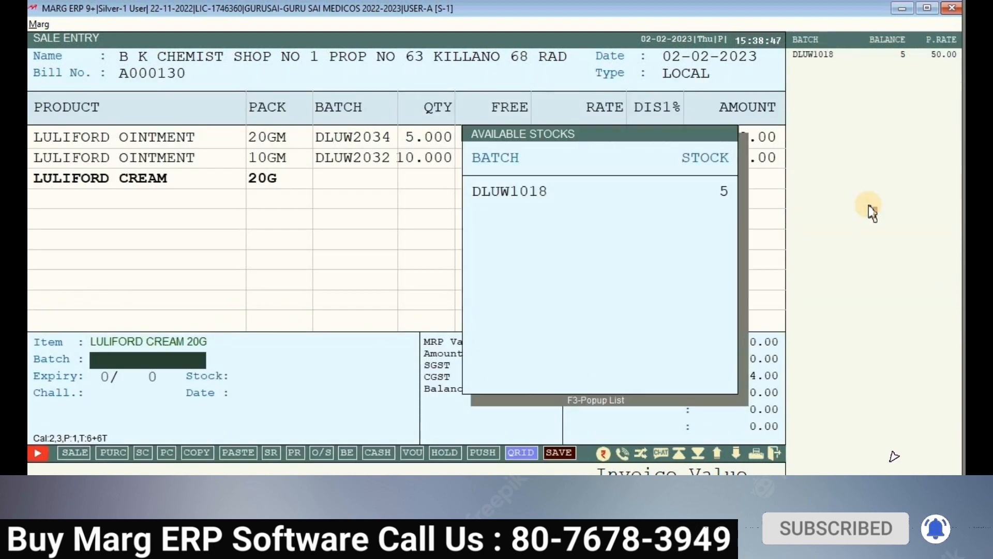
{"action": "key", "text": "Escape"}
Add LULIACT OINT 10G, batch DLUX2008, with quantity 2, rate 150, no free quantity and no discount
{"action": "key", "text": "Return"}
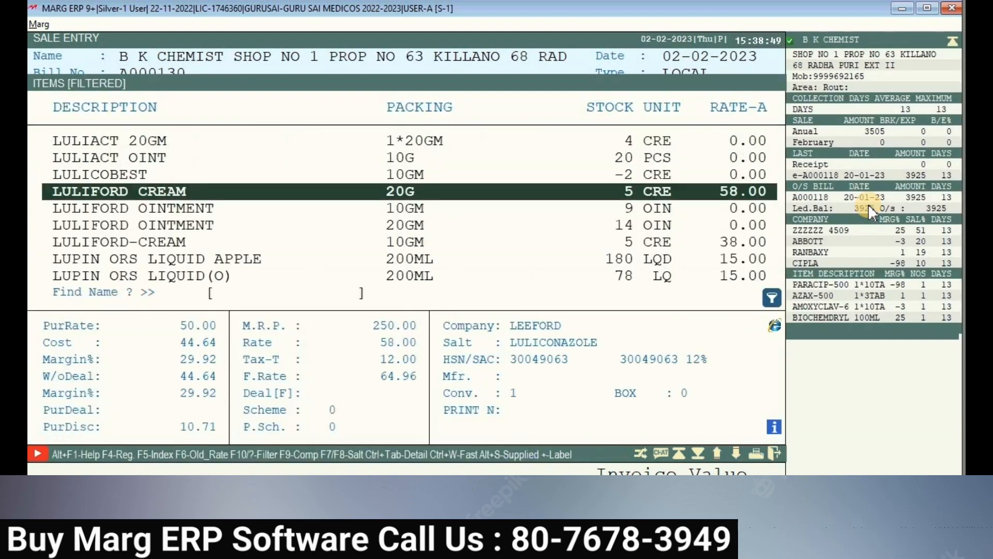
{"action": "key", "text": "Up"}
{"action": "key", "text": "Up"}
{"action": "key", "text": "Return"}
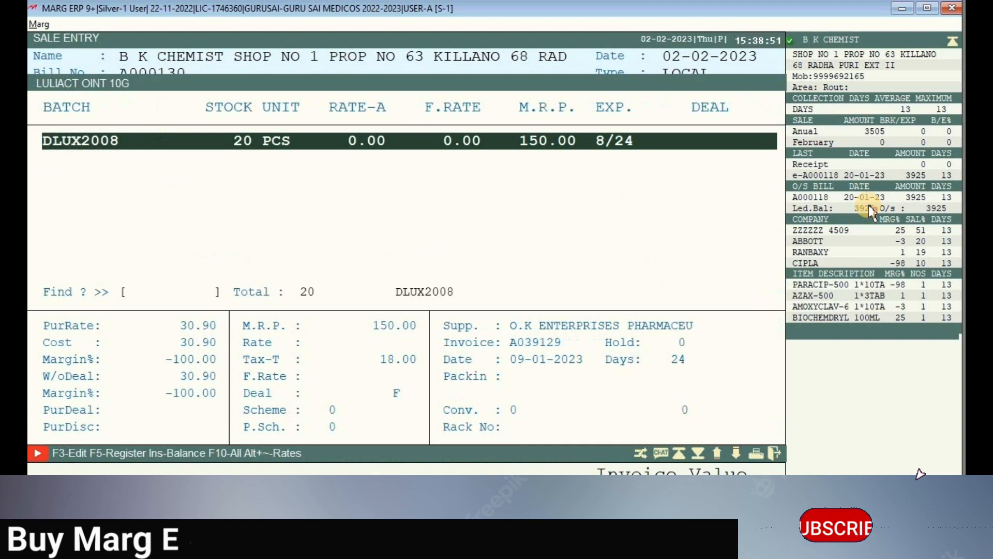
{"action": "key", "text": "Return"}
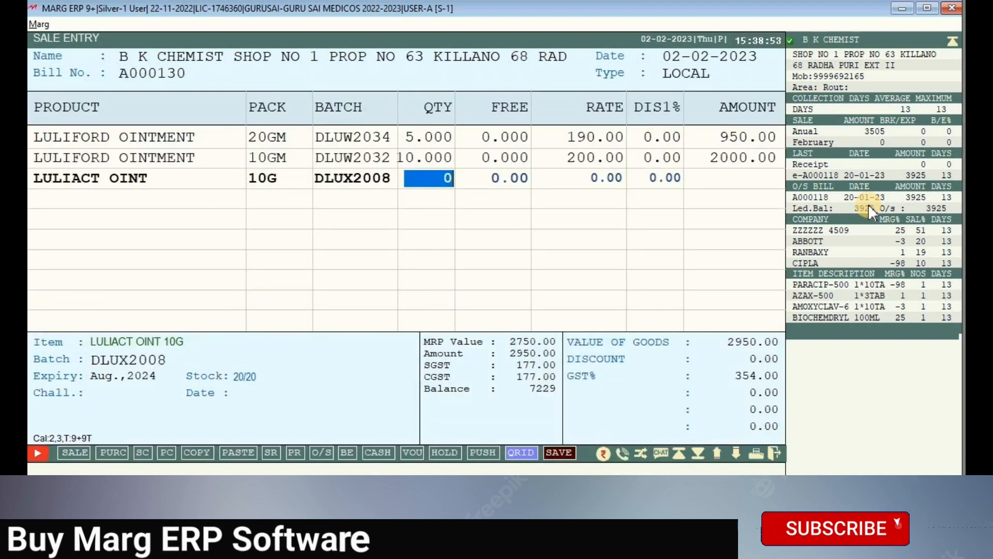
{"action": "type", "text": "2"}
{"action": "key", "text": "Return"}
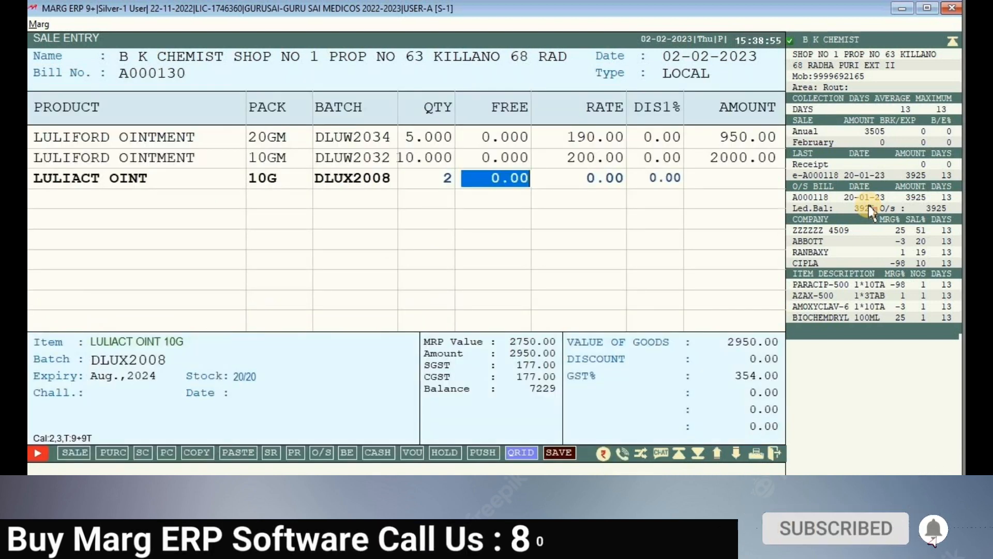
{"action": "key", "text": "Return"}
{"action": "type", "text": "150"}
{"action": "key", "text": "Return"}
{"action": "key", "text": "Return"}
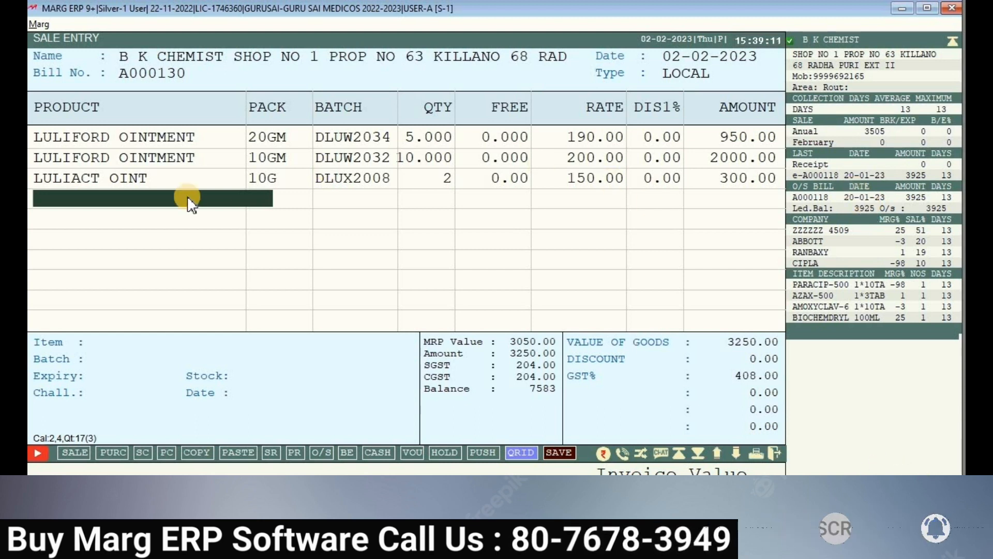
Finish the product lines, keep cash received at 0.00 in the bill levies, and save the B K CHEMIST sale bill
{"action": "key", "text": "Escape"}
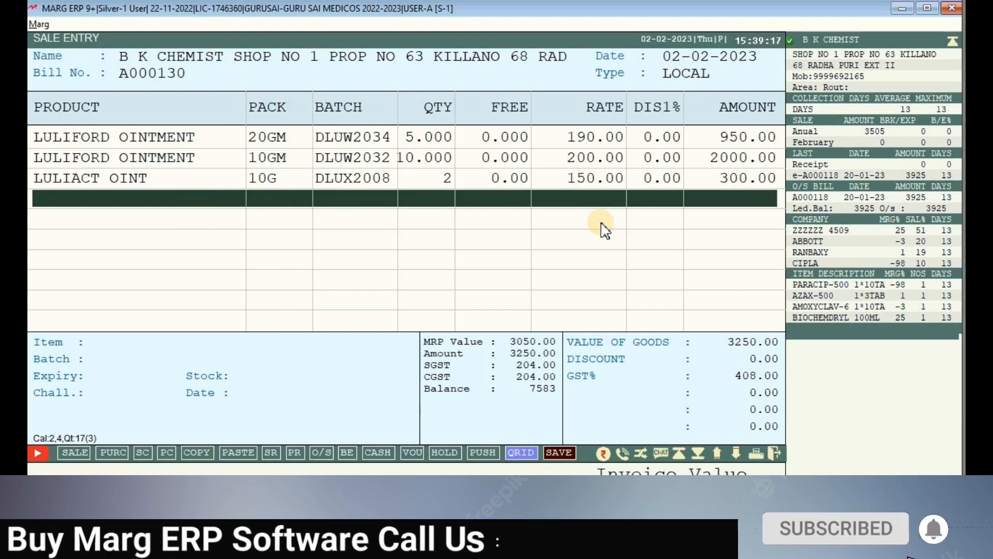
{"action": "key", "text": "Escape"}
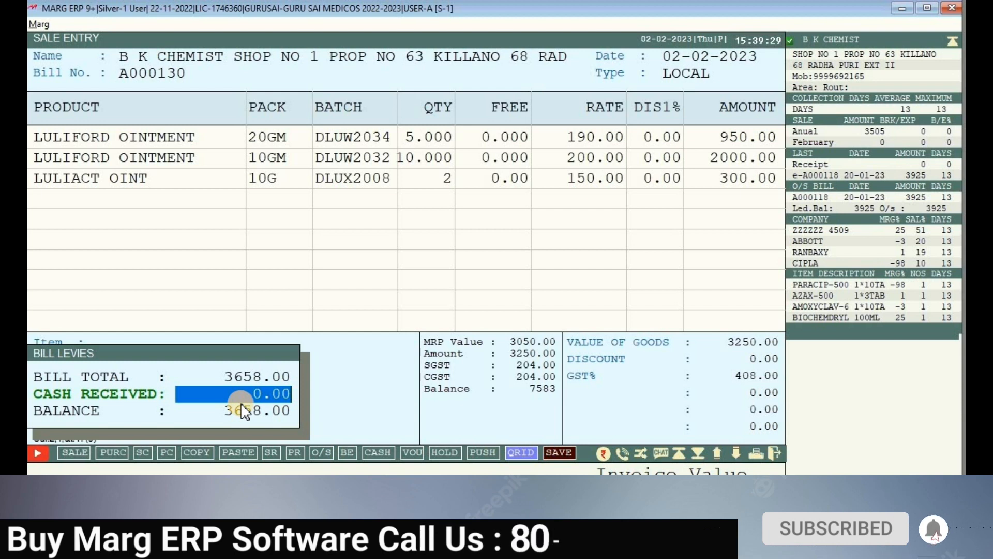
{"action": "type", "text": "500"}
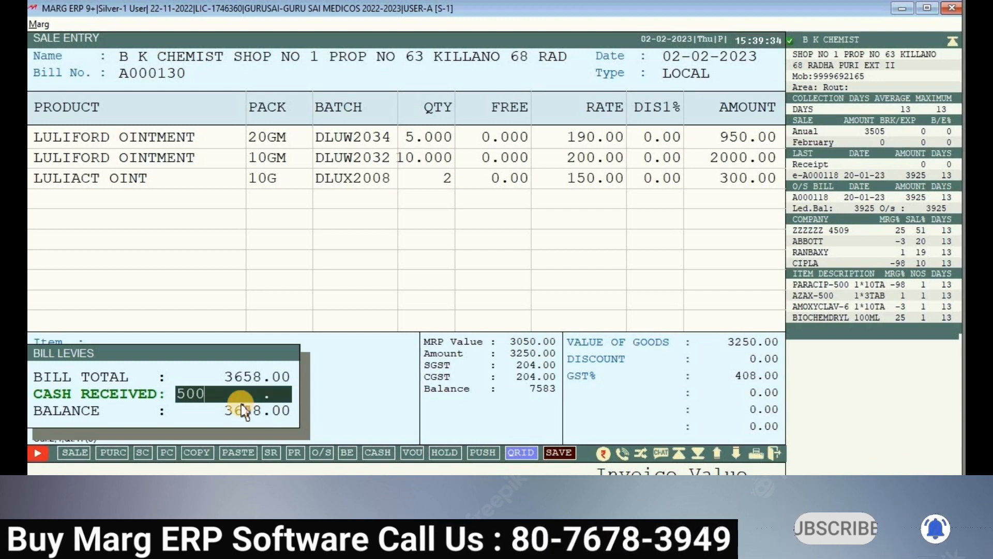
{"action": "key", "text": "BackSpace"}
{"action": "key", "text": "BackSpace"}
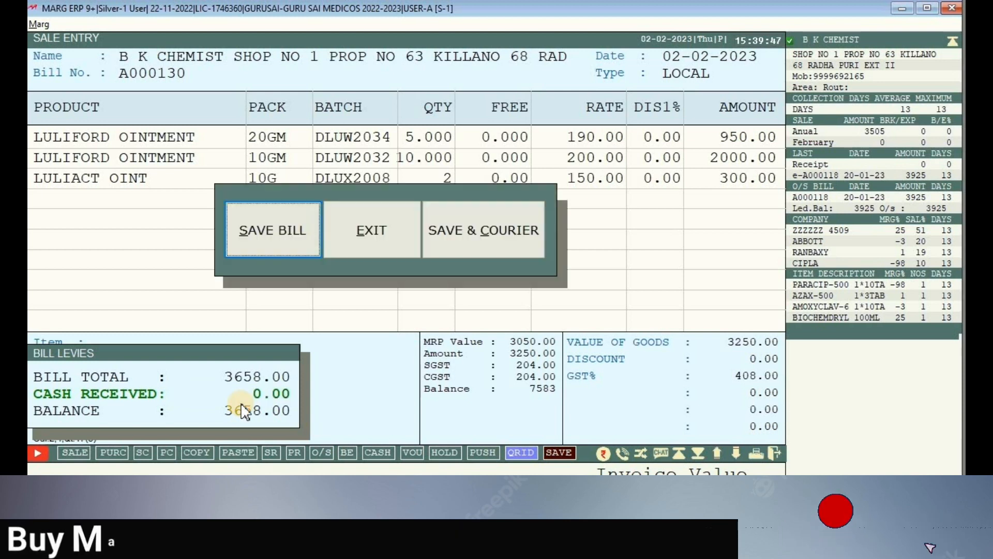
{"action": "key", "text": "Return"}
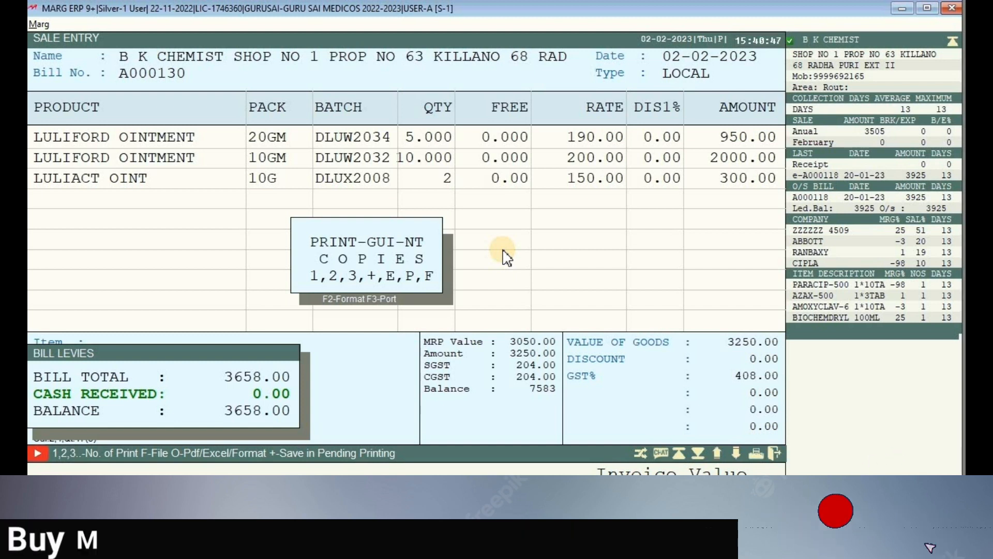
Preview one print copy of the saved B K CHEMIST GST invoice, then return to the main screen
{"action": "key", "text": "1"}
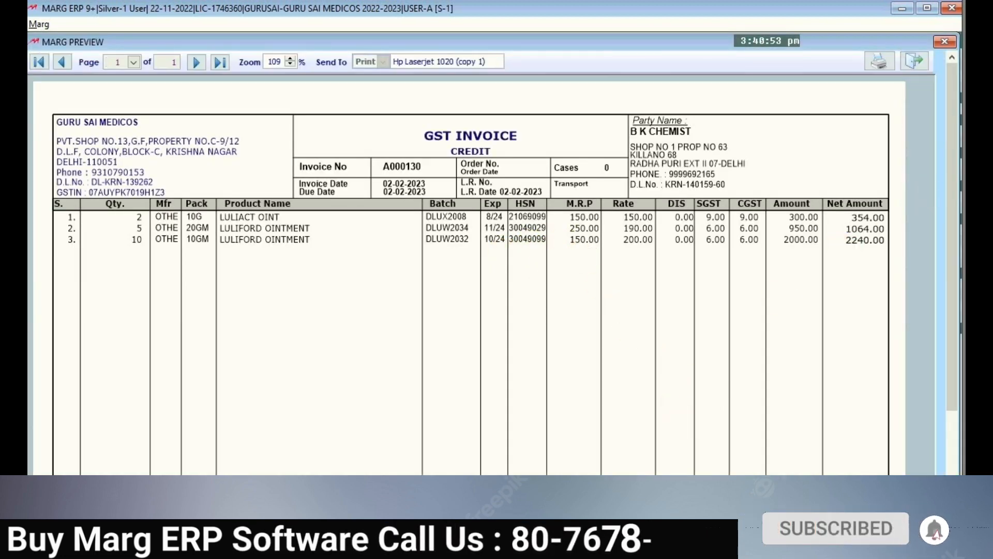
{"action": "left_click_drag", "start_coordinate": [953, 124], "coordinate": [929, 112]}
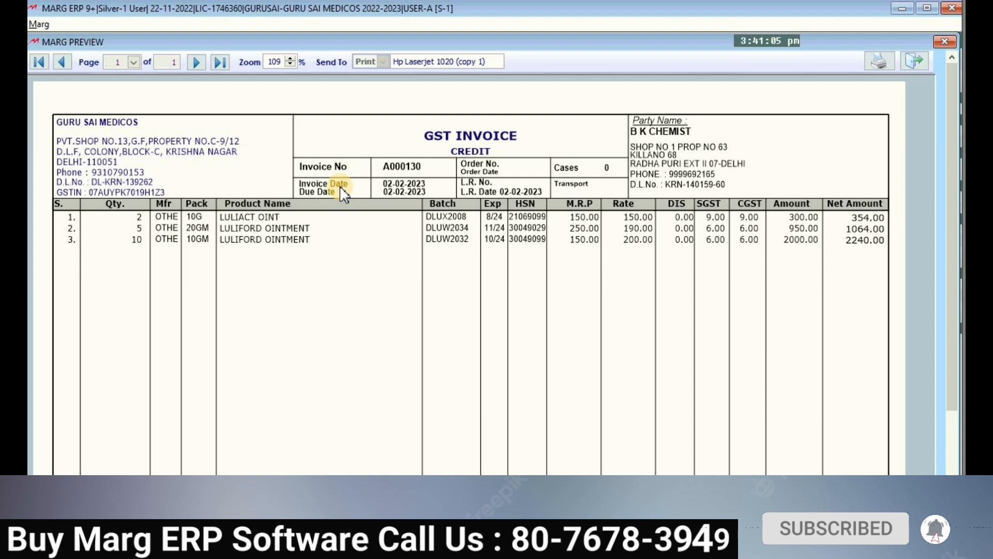
{"action": "key", "text": "Escape"}
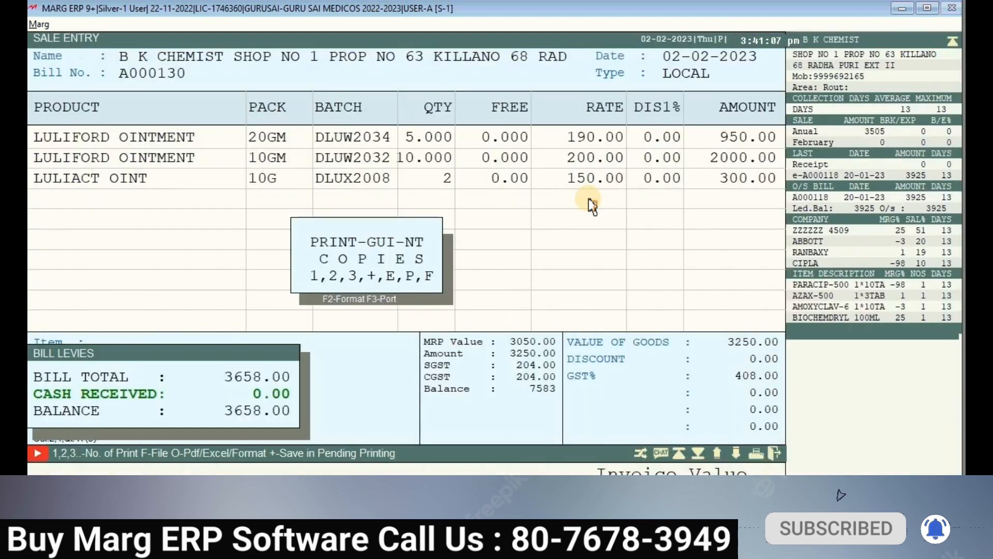
{"action": "key", "text": "Escape"}
{"action": "key", "text": "Escape"}
{"action": "key", "text": "Escape"}
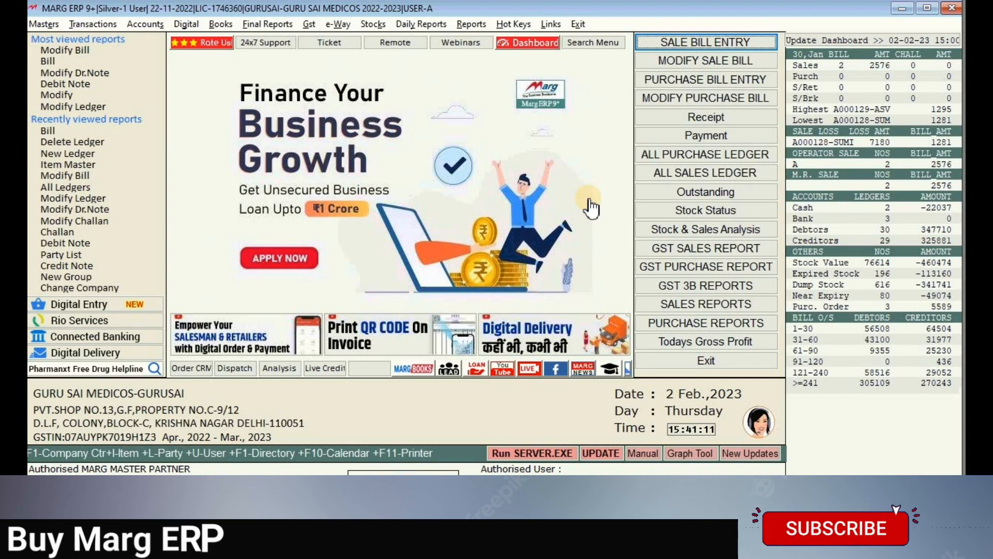
List sale bills for modification with the start date set to 01-02, and open the B K CHEMIST bill
{"action": "left_click", "coordinate": [708, 63]}
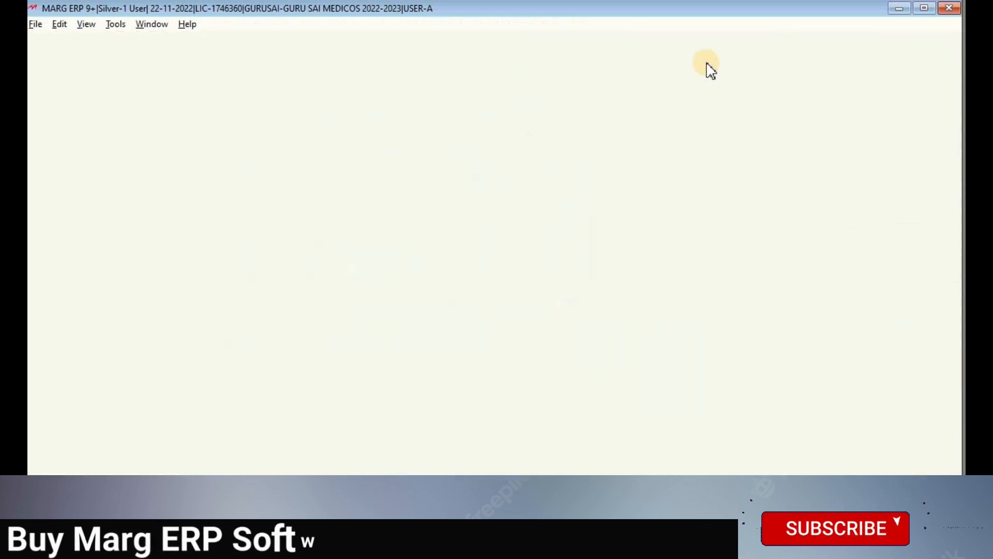
{"action": "key", "text": "Return"}
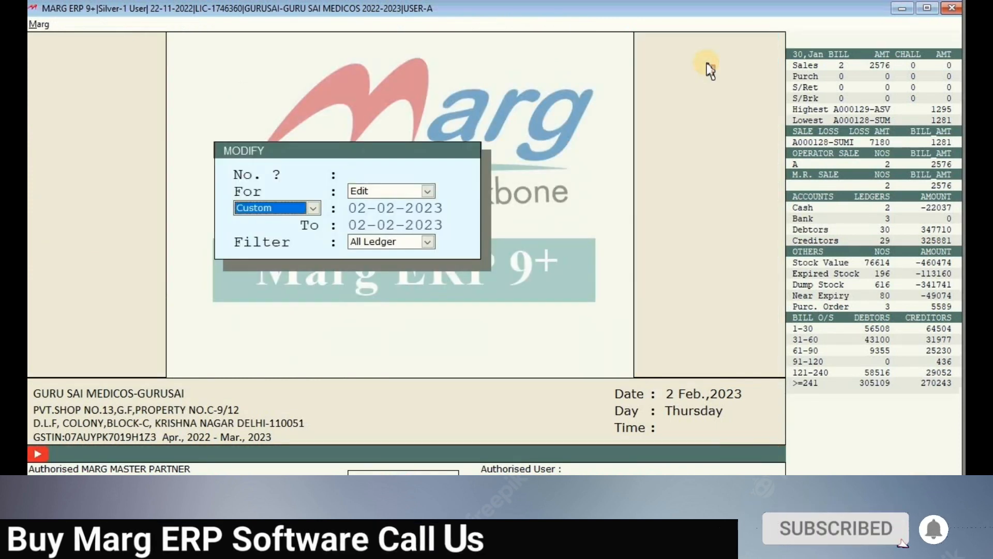
{"action": "key", "text": "Return"}
{"action": "type", "text": "0102"}
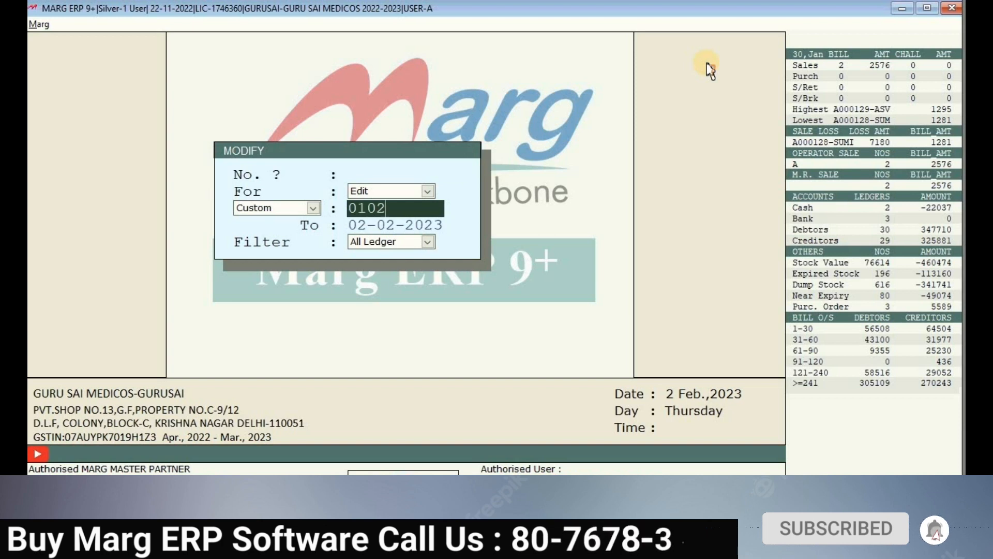
{"action": "key", "text": "Return"}
{"action": "key", "text": "Return"}
{"action": "key", "text": "Return"}
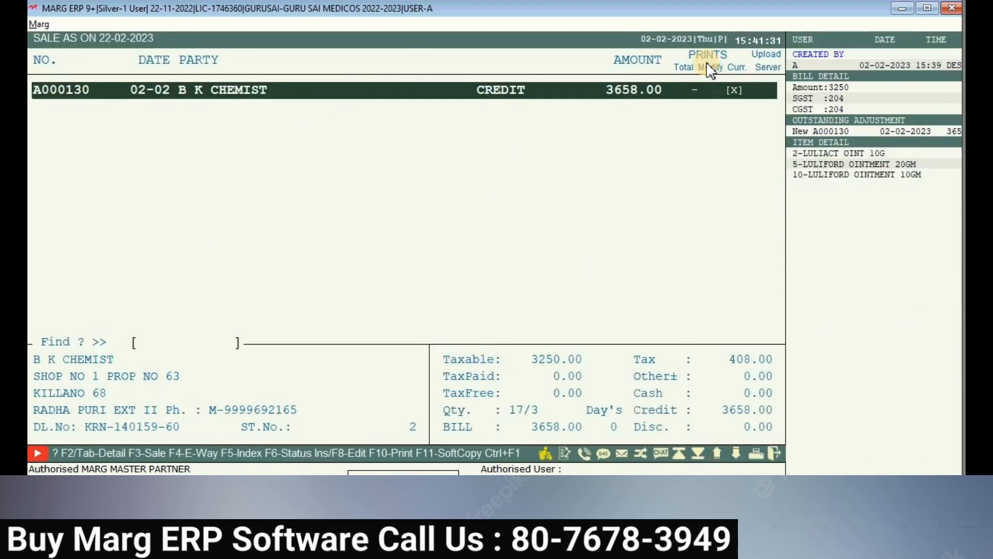
{"action": "key", "text": "Return"}
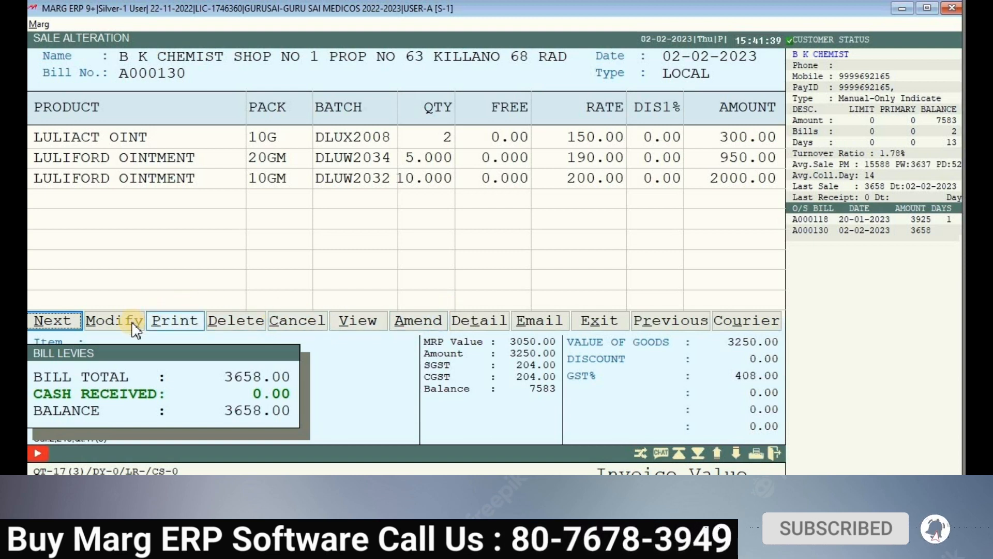
Modify the bill by setting the LULIACT OINT 10G line's discount to 2%, keeping its quantity and rate
{"action": "left_click", "coordinate": [115, 321]}
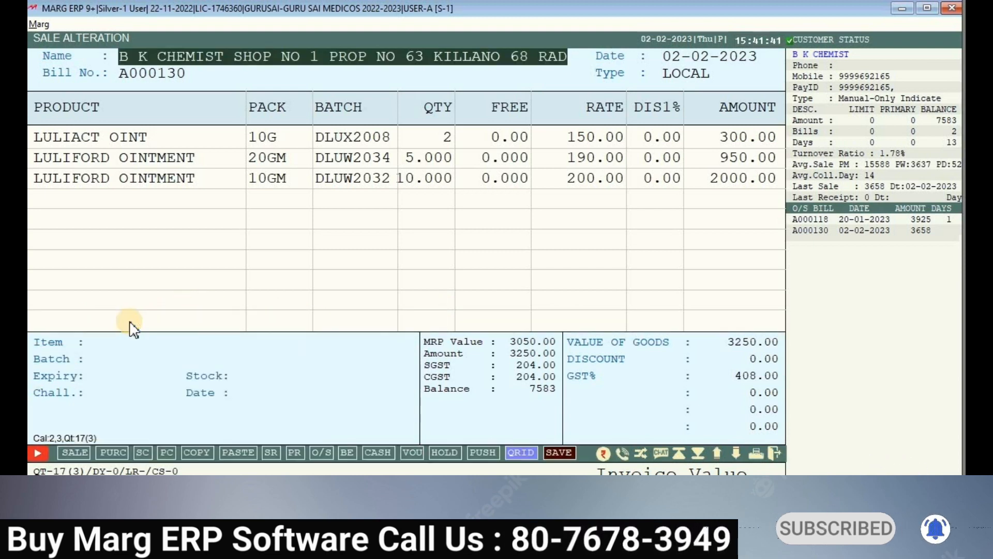
{"action": "key", "text": "Return"}
{"action": "key", "text": "Return"}
{"action": "key", "text": "Return"}
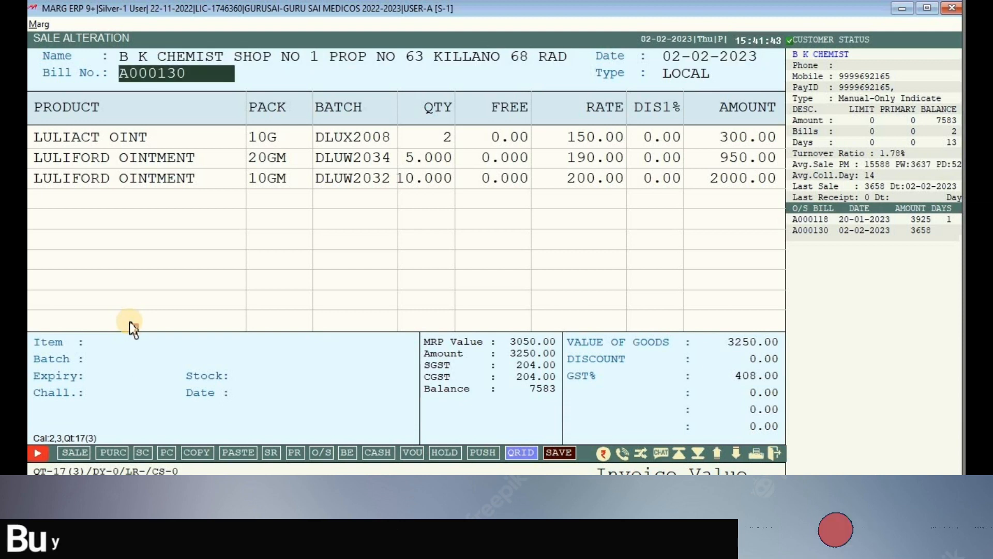
{"action": "key", "text": "Return"}
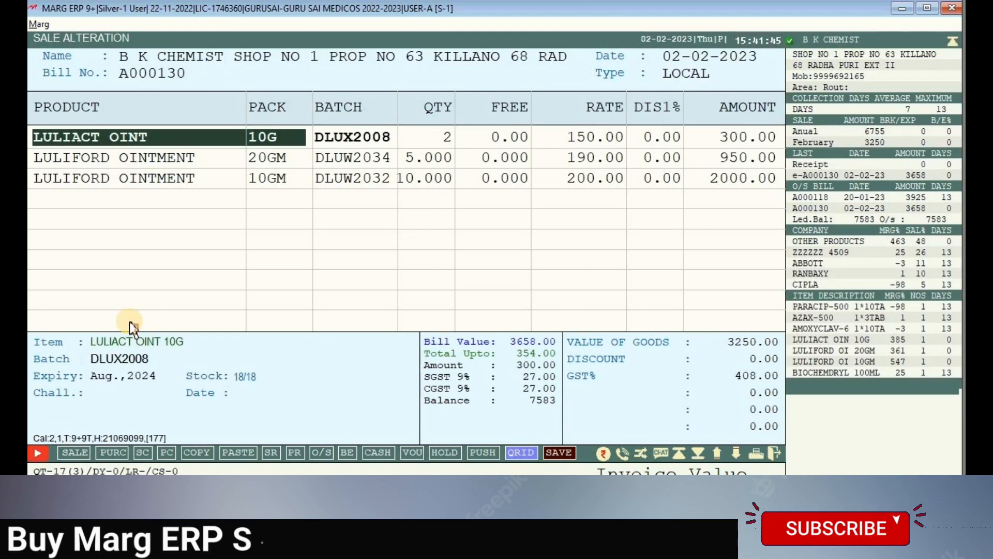
{"action": "key", "text": "Return"}
{"action": "key", "text": "Return"}
{"action": "key", "text": "Return"}
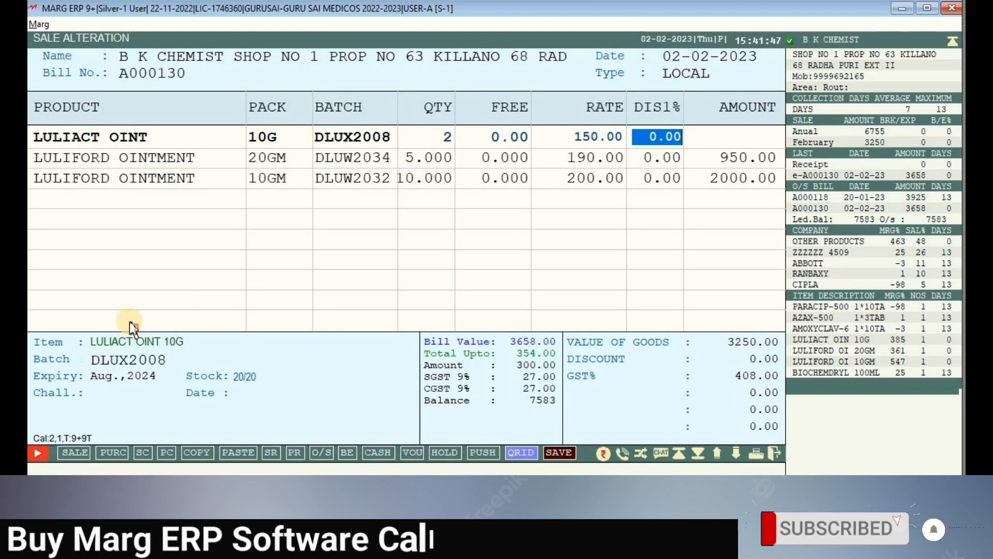
{"action": "key", "text": "Return"}
{"action": "key", "text": "Return"}
{"action": "key", "text": "Return"}
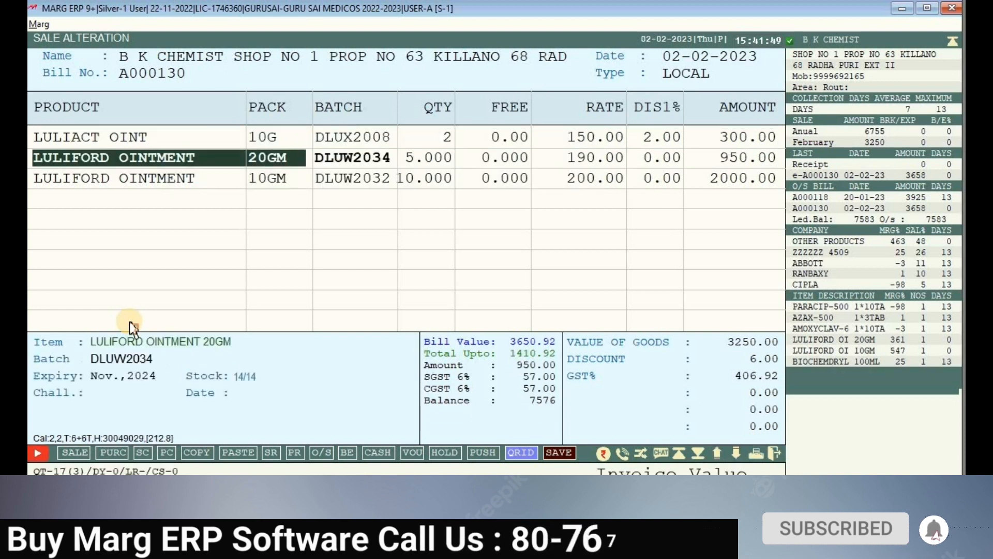
Set the LULIFORD OINTMENT 20GM line's discount to 2%, keeping its quantity and rate
{"action": "key", "text": "Return"}
{"action": "key", "text": "Return"}
{"action": "key", "text": "Return"}
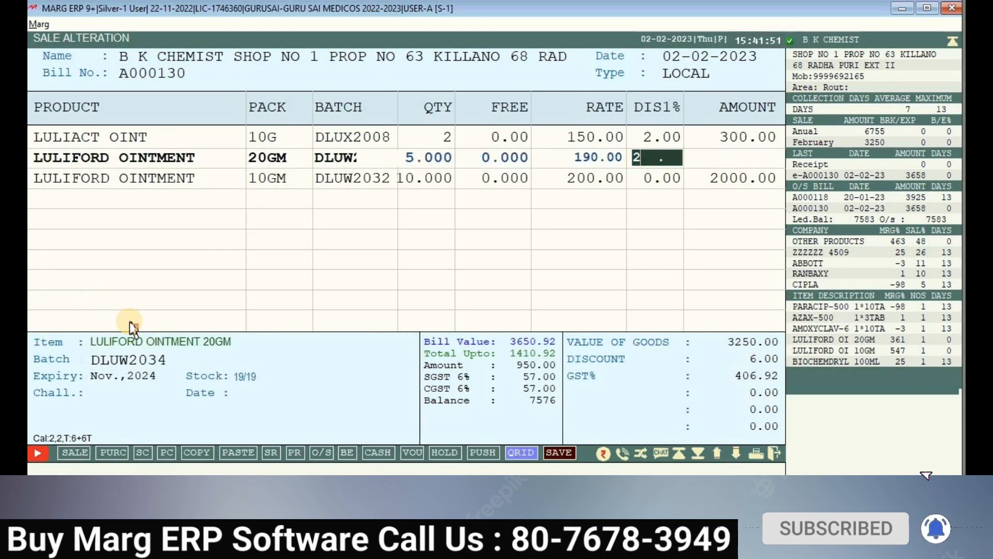
{"action": "type", "text": "2"}
{"action": "key", "text": "Return"}
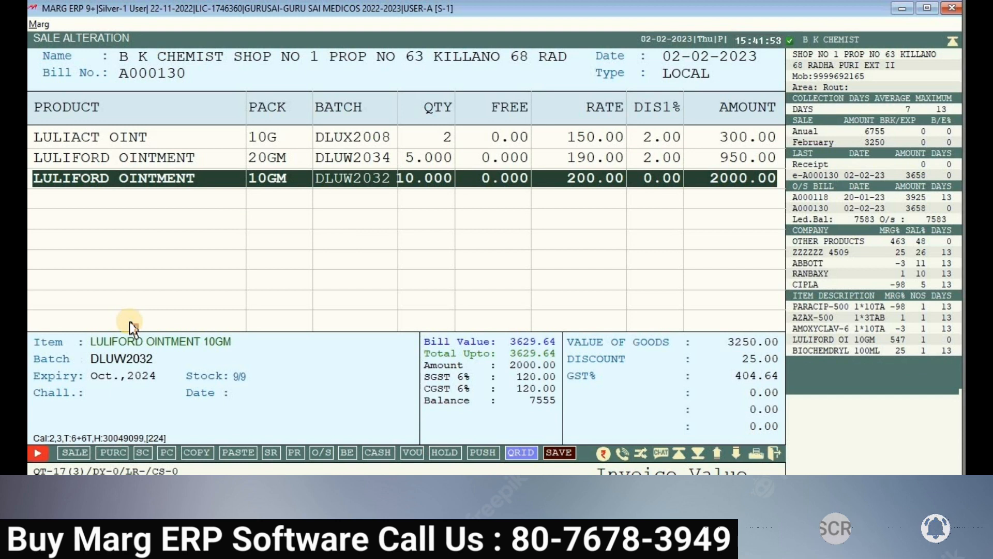
Finish the altered product lines and save the modified B K CHEMIST bill with no cash received
{"action": "key", "text": "Down"}
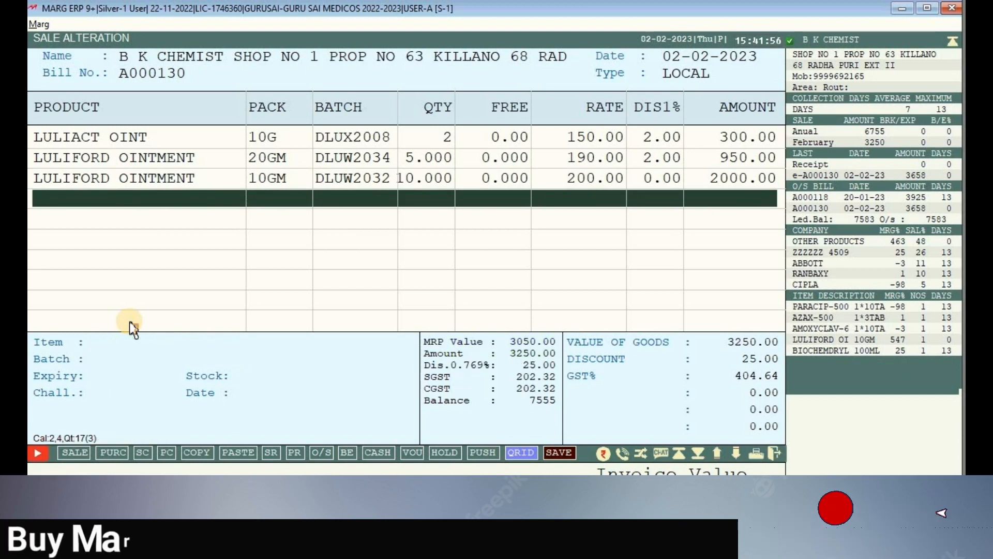
{"action": "key", "text": "Escape"}
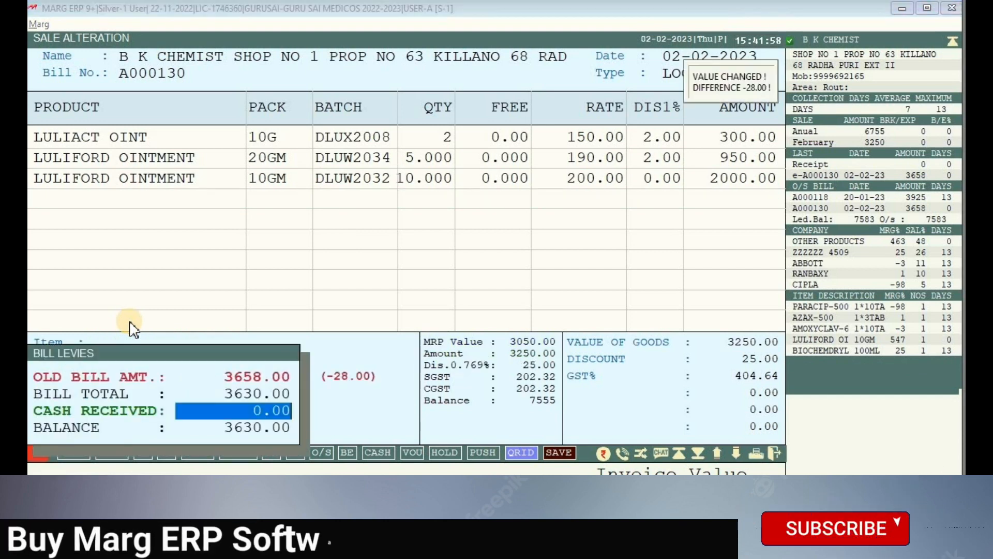
{"action": "key", "text": "Return"}
{"action": "key", "text": "Return"}
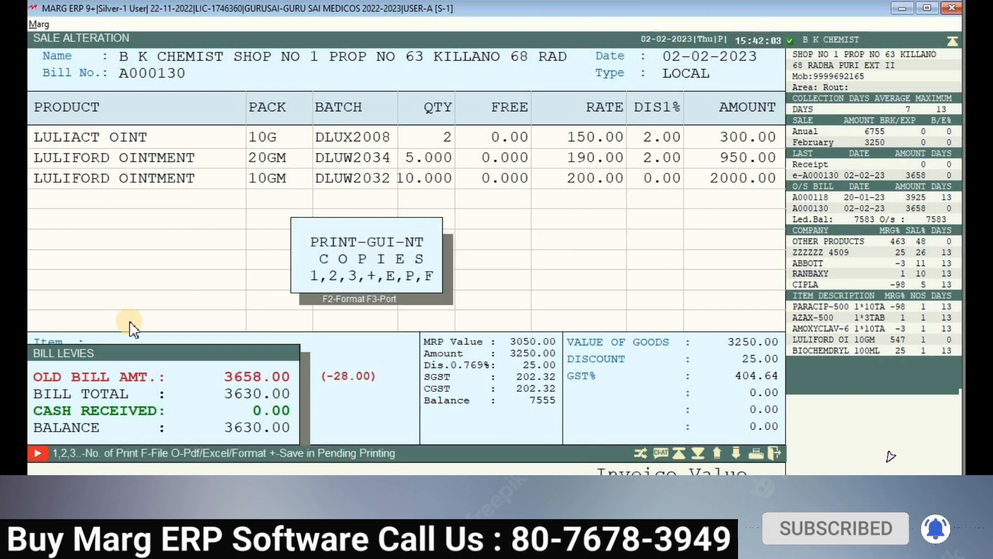
Preview the modified GST invoice down to its totals, then close the preview
{"action": "key", "text": "Return"}
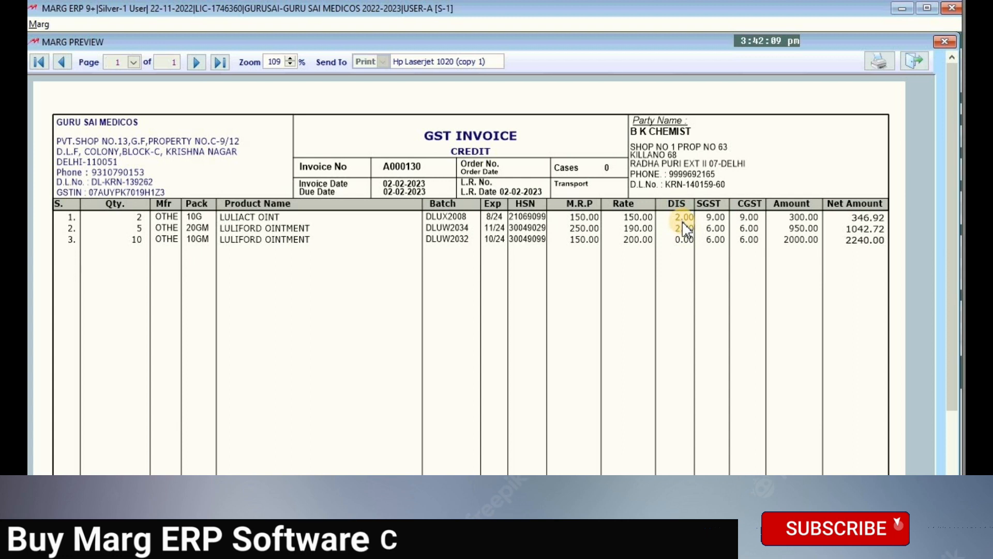
{"action": "scroll", "coordinate": [947, 277], "scroll_direction": "down", "scroll_amount": 10}
{"action": "key", "text": "Escape"}
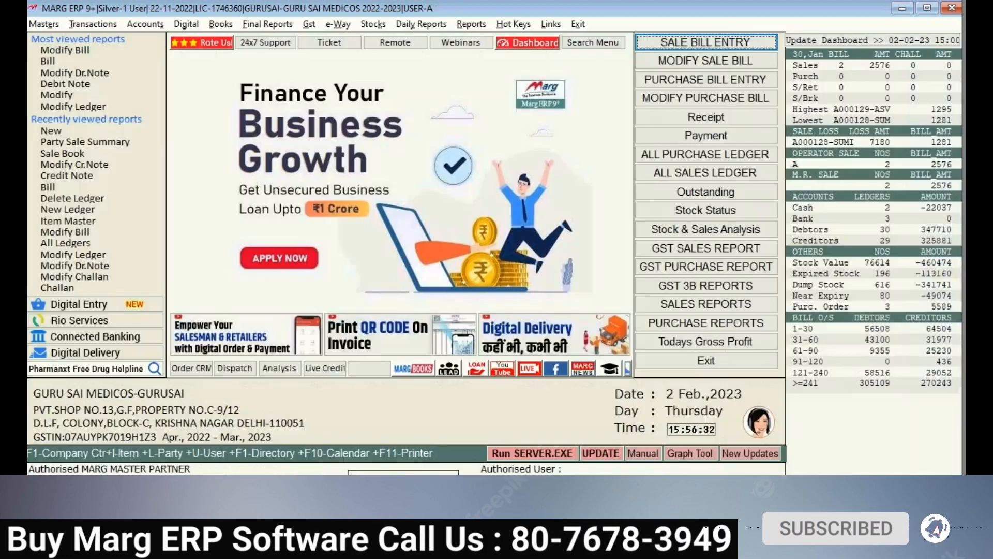